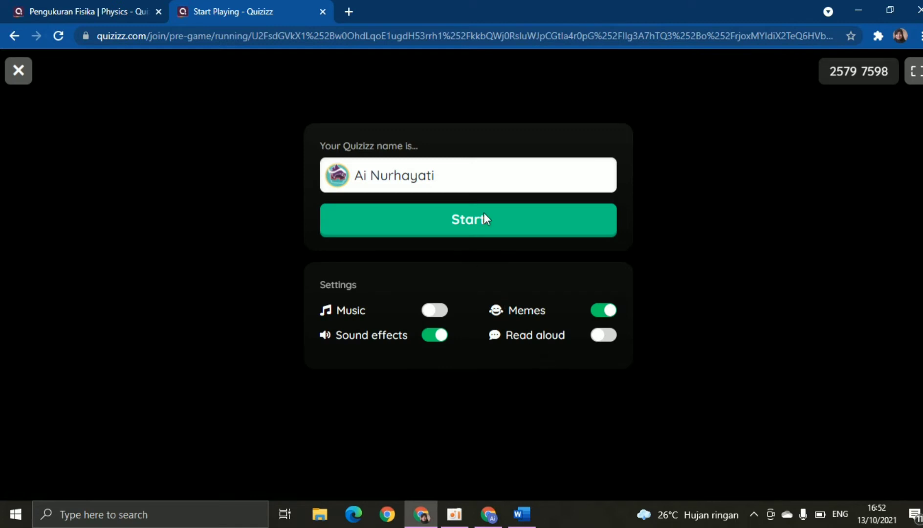
Start the quiz game and answer the first question, on converting 1 dam² to are, with 10.
{"action": "left_click", "coordinate": [497, 217]}
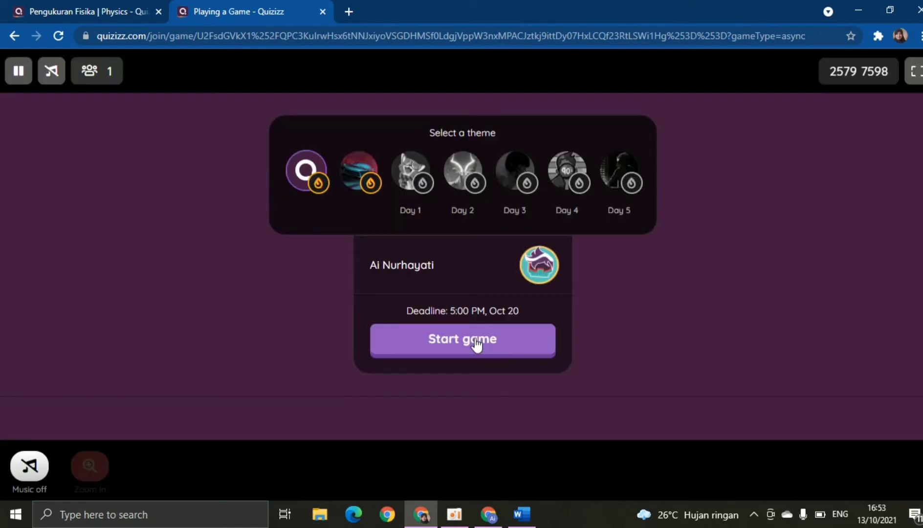
{"action": "left_click", "coordinate": [475, 341]}
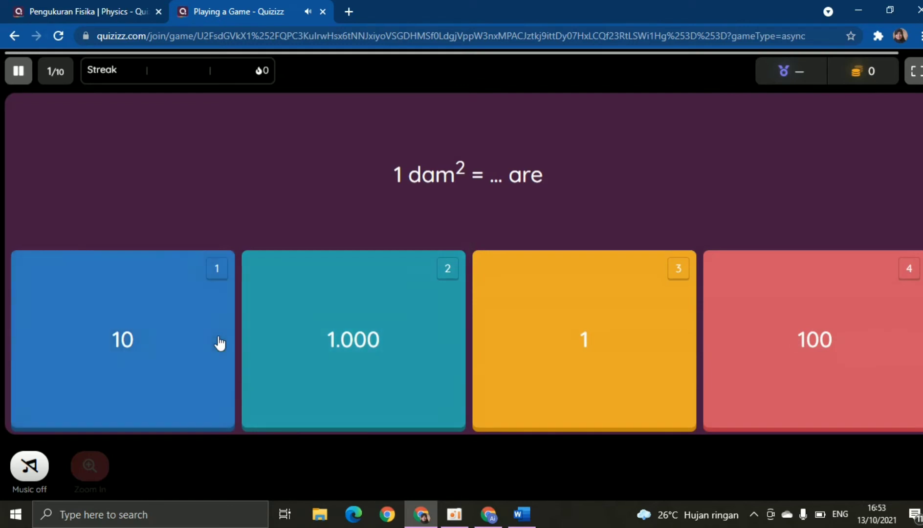
{"action": "left_click", "coordinate": [219, 341]}
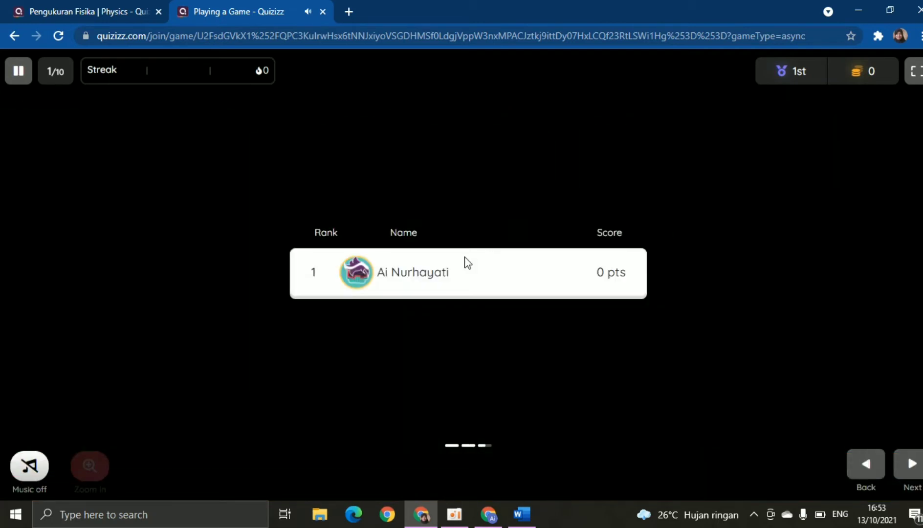
Answer the question on converting 3 kg to gram with 3.000, and save and exit the game.
{"action": "left_click", "coordinate": [904, 462]}
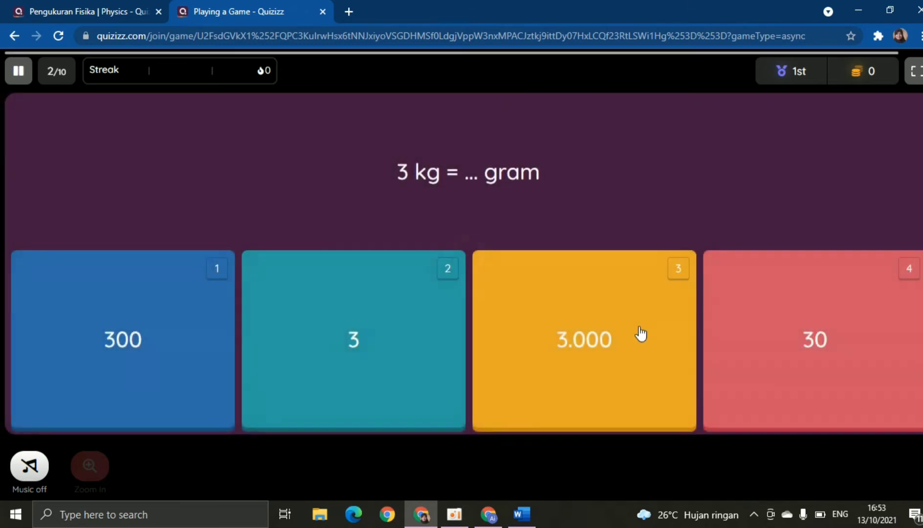
{"action": "left_click", "coordinate": [641, 327]}
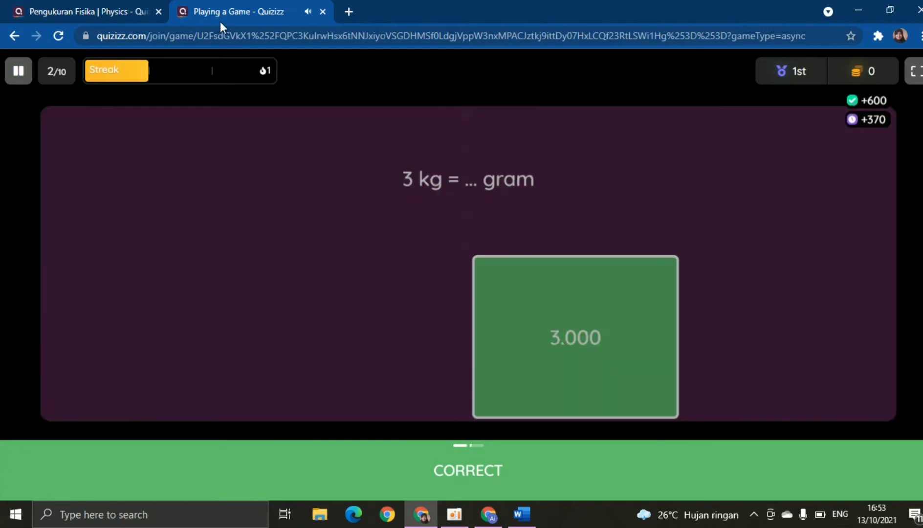
{"action": "left_click", "coordinate": [19, 71]}
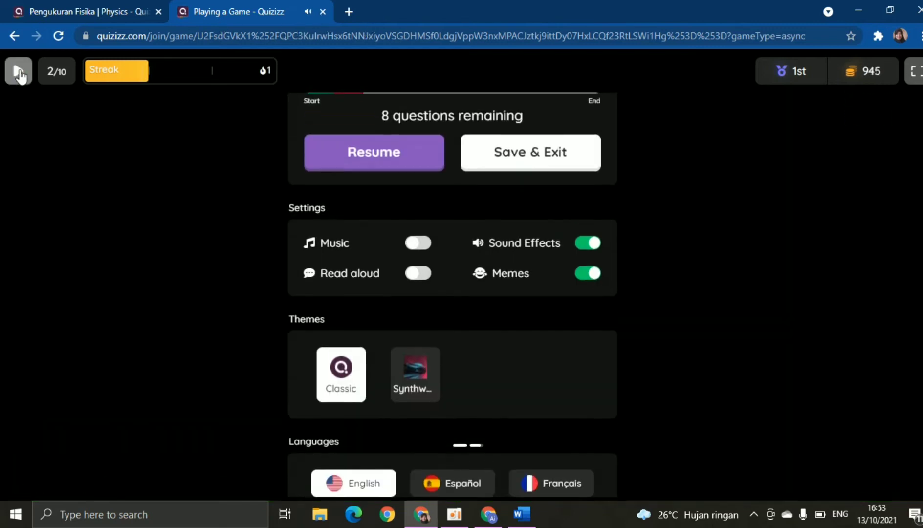
{"action": "left_click", "coordinate": [572, 159]}
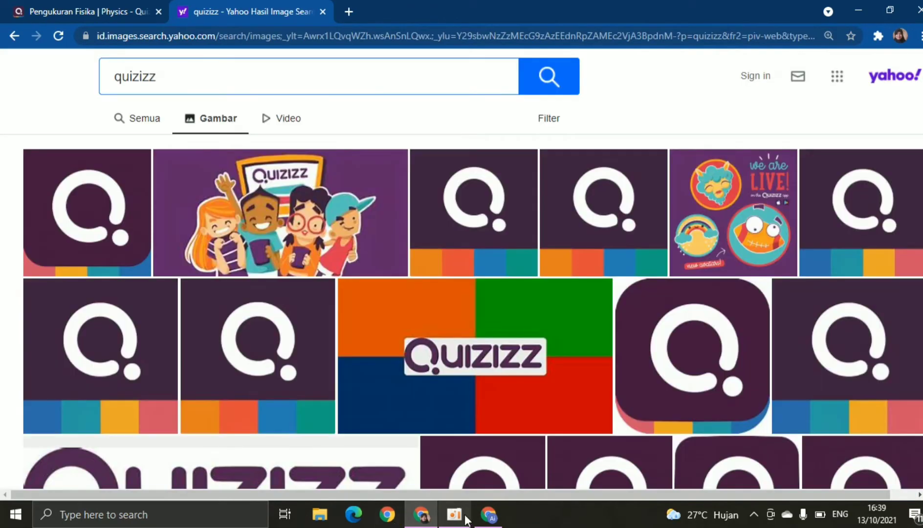
Switch to the other Chrome window, search Yahoo for "quizizz" and open the Quizizz Log In result.
{"action": "left_click", "coordinate": [488, 514]}
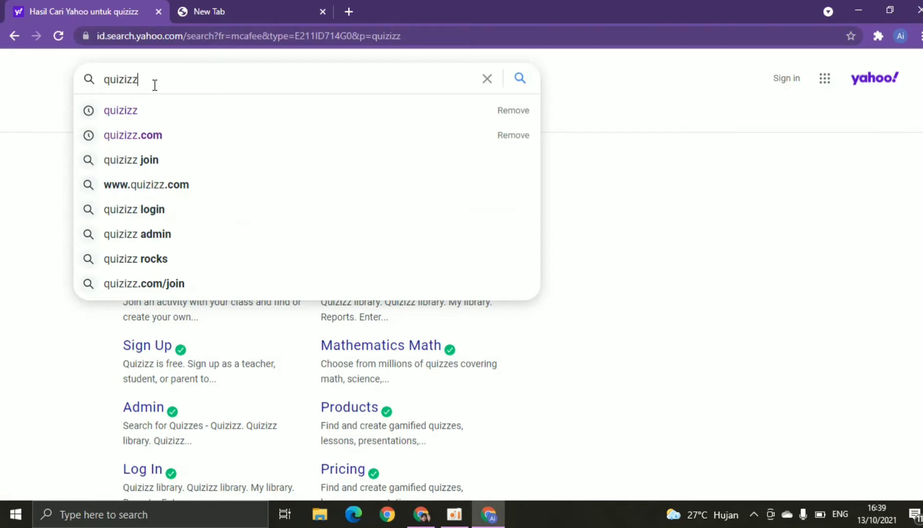
{"action": "key", "text": "Return"}
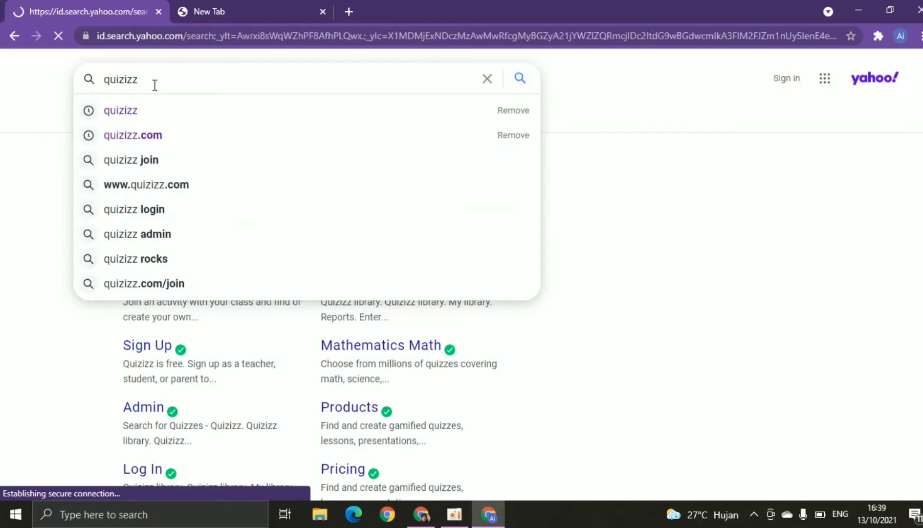
{"action": "scroll", "coordinate": [461, 276], "scroll_direction": "down", "scroll_amount": 2}
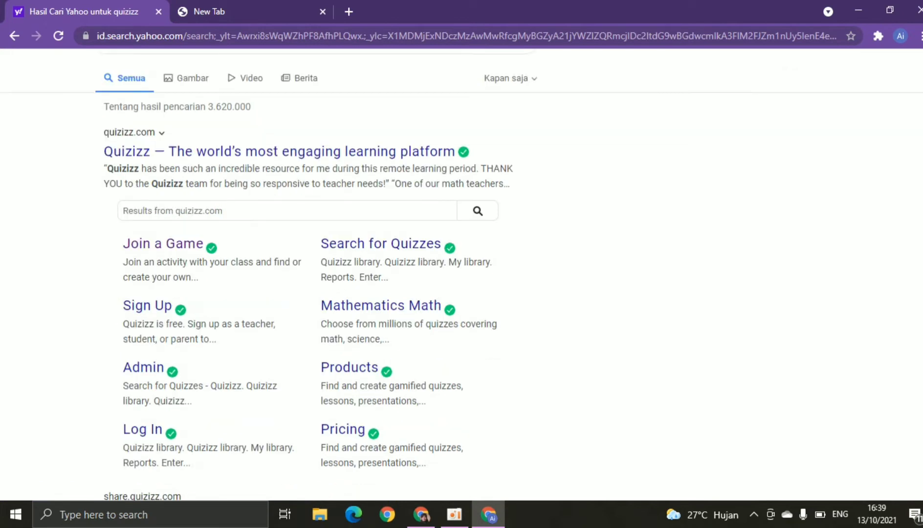
{"action": "scroll", "coordinate": [241, 238], "scroll_direction": "down", "scroll_amount": 2}
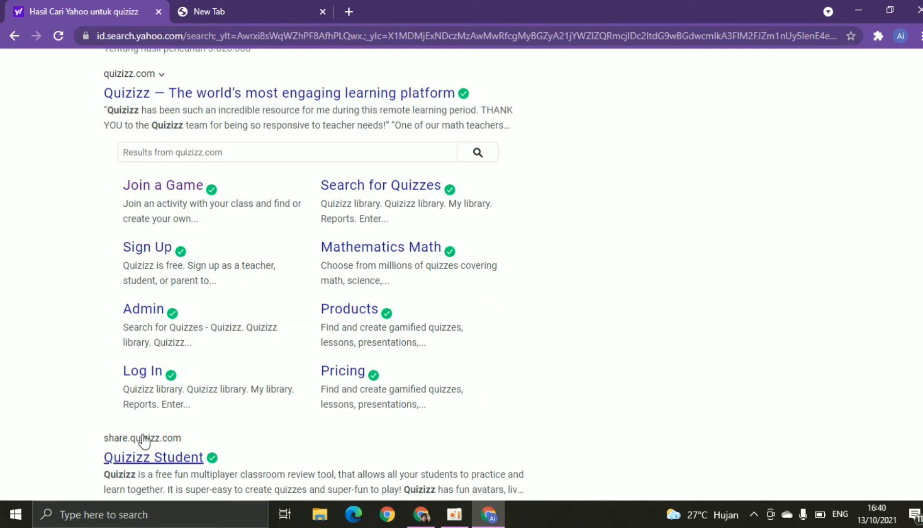
{"action": "left_click", "coordinate": [149, 383]}
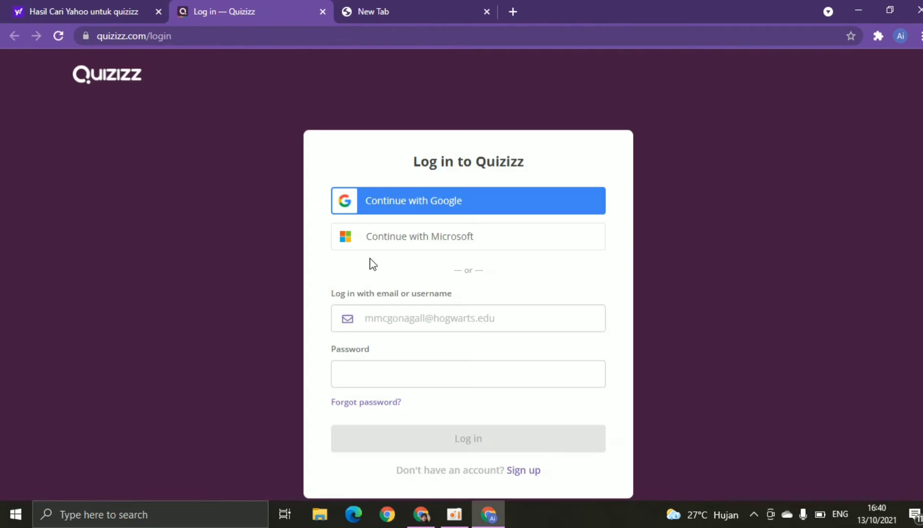
Log in to Quizizz with the listed Google account and set it up for use at a school.
{"action": "left_click", "coordinate": [450, 201]}
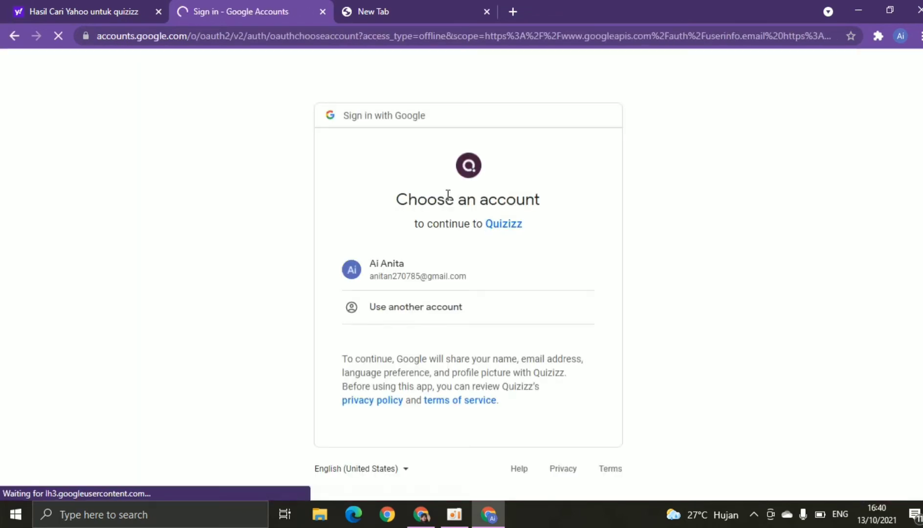
{"action": "left_click", "coordinate": [411, 269]}
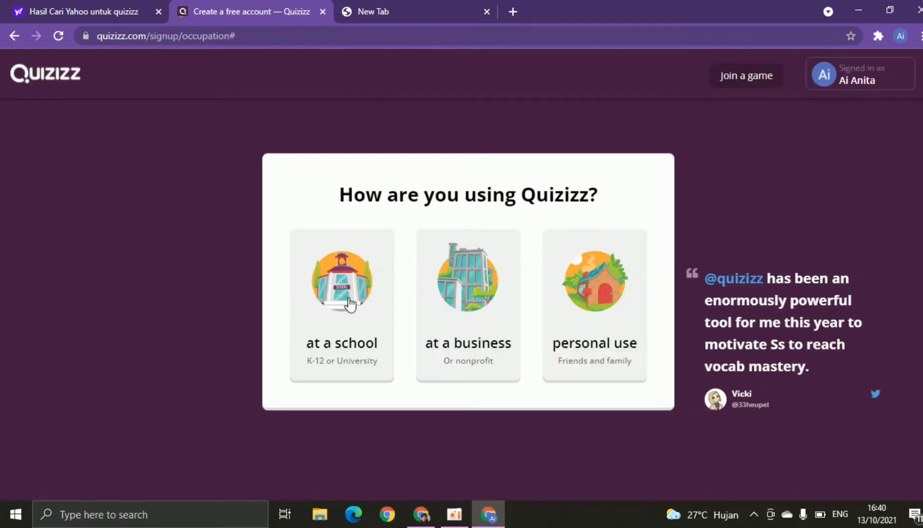
{"action": "left_click", "coordinate": [350, 303]}
{"action": "left_click", "coordinate": [404, 297]}
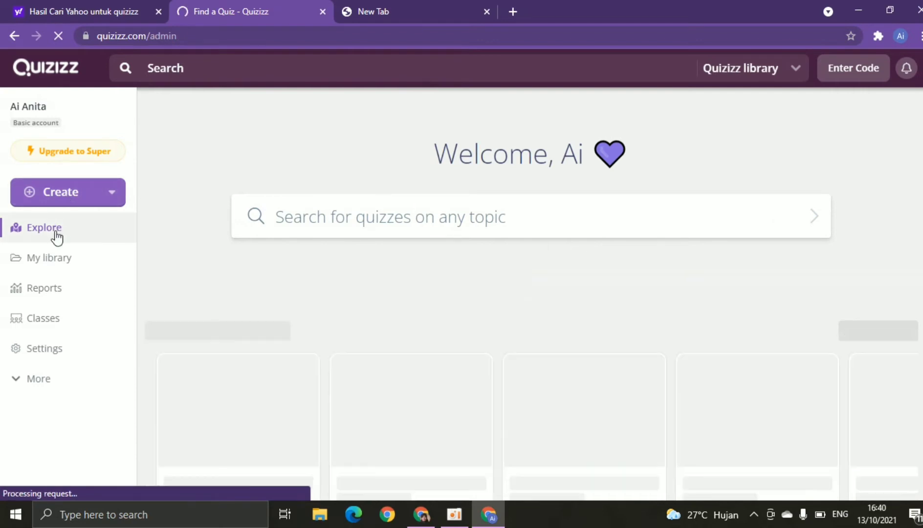
Search the Quizizz library for "kimia" and look through the quizzes found.
{"action": "left_click", "coordinate": [380, 218]}
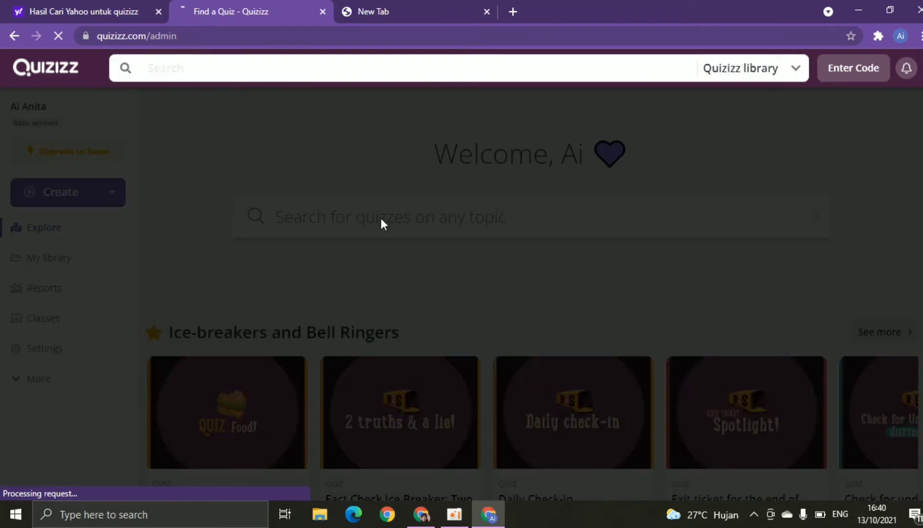
{"action": "type", "text": "kimia"}
{"action": "key", "text": "Return"}
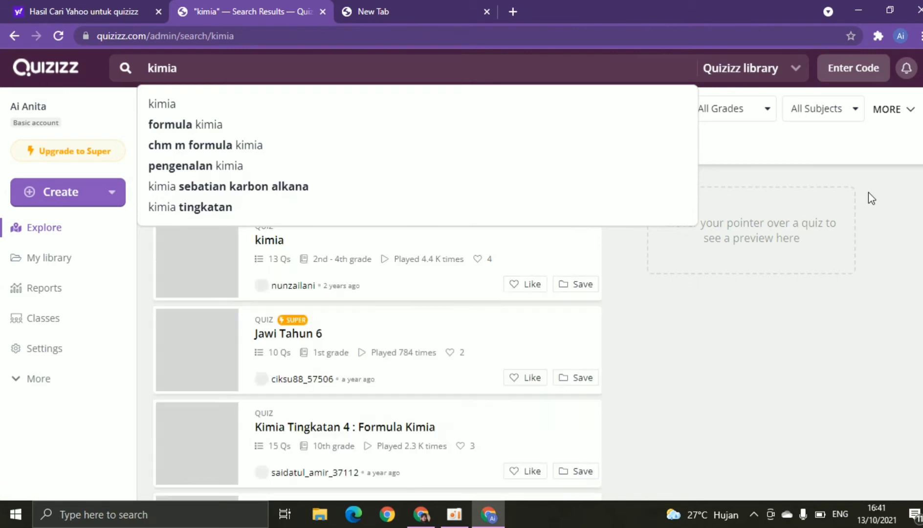
{"action": "scroll", "coordinate": [376, 293], "scroll_direction": "down", "scroll_amount": 5}
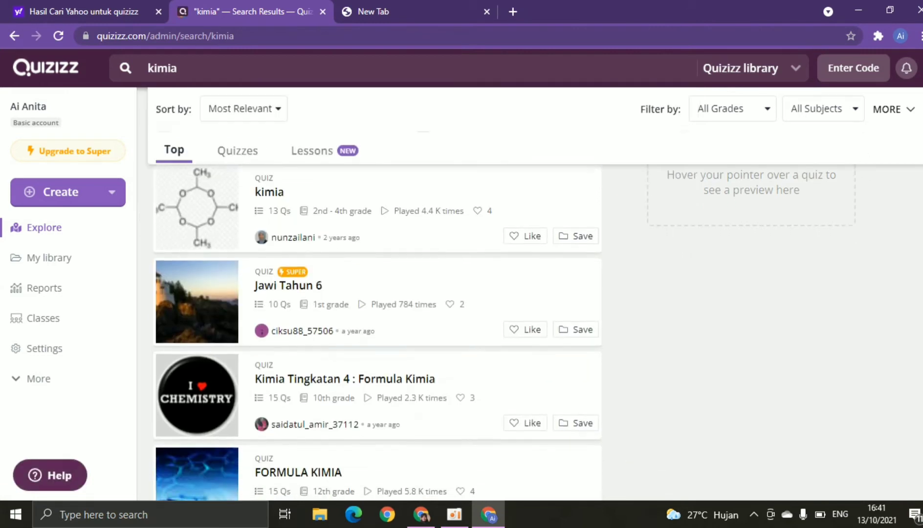
{"action": "scroll", "coordinate": [376, 332], "scroll_direction": "down", "scroll_amount": 3}
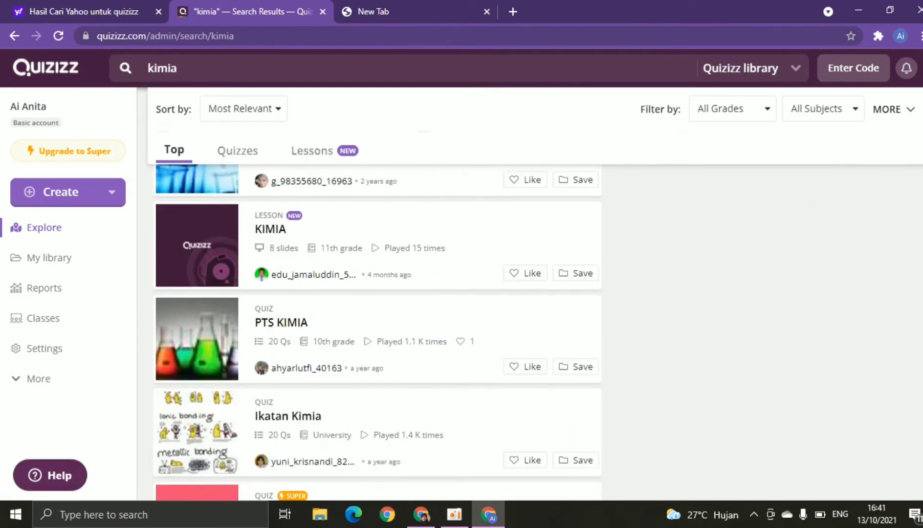
{"action": "scroll", "coordinate": [376, 333], "scroll_direction": "up", "scroll_amount": 9}
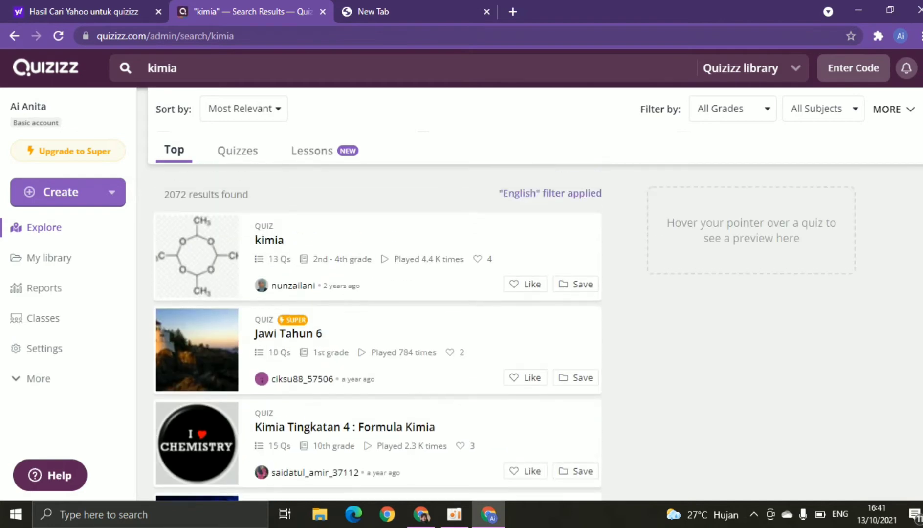
View the account's own quiz library and its game reports.
{"action": "left_click", "coordinate": [58, 264]}
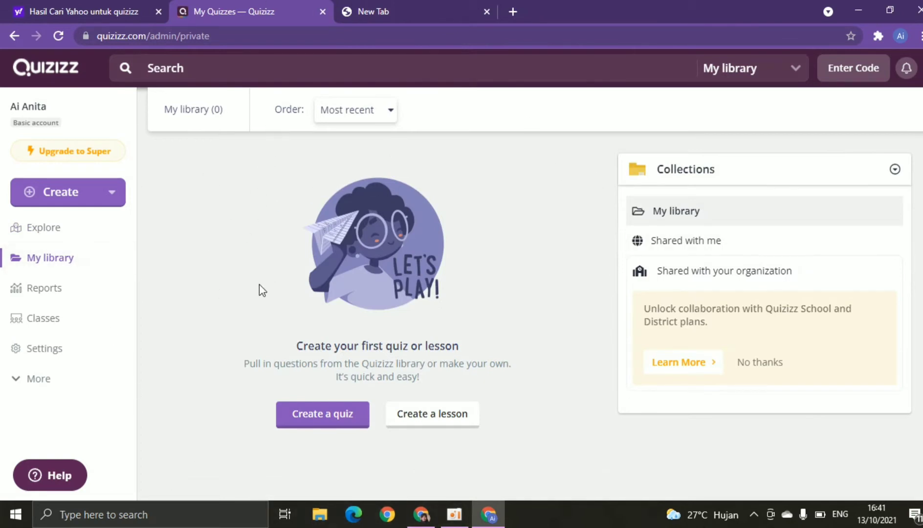
{"action": "left_click", "coordinate": [54, 293]}
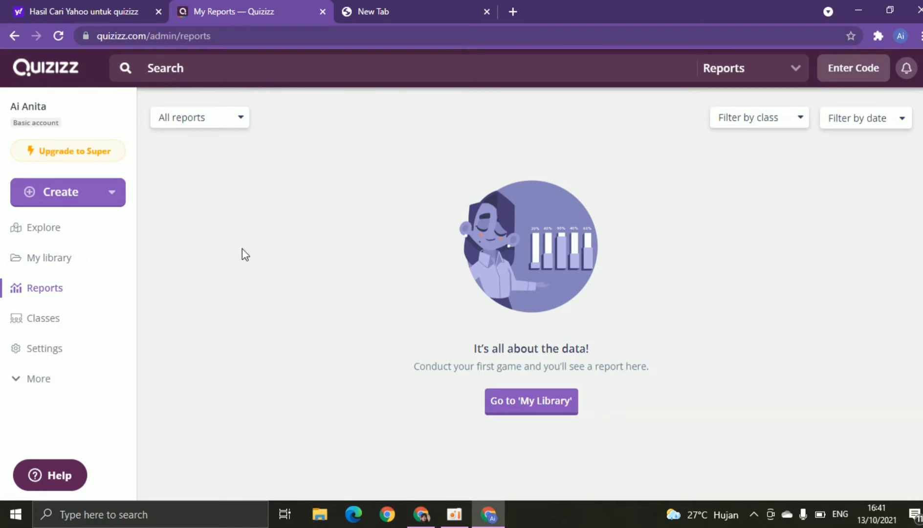
Create a new quiz named "Pengukuran" with Physics as its subject.
{"action": "left_click", "coordinate": [41, 202]}
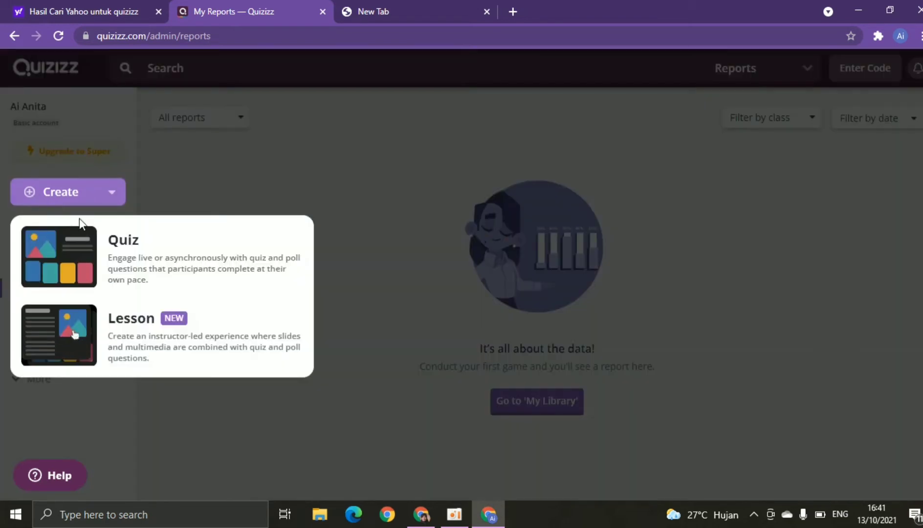
{"action": "left_click", "coordinate": [123, 256]}
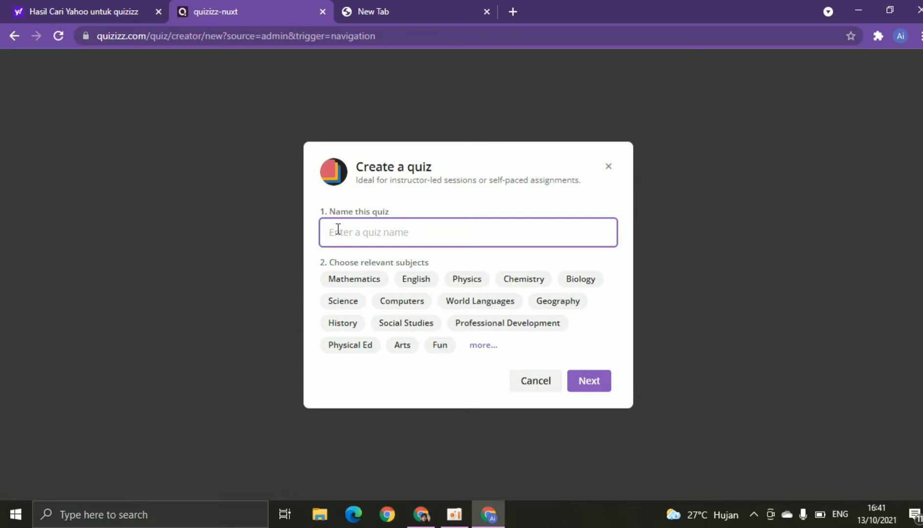
{"action": "type", "text": "Pengukuran"}
{"action": "left_click", "coordinate": [476, 285]}
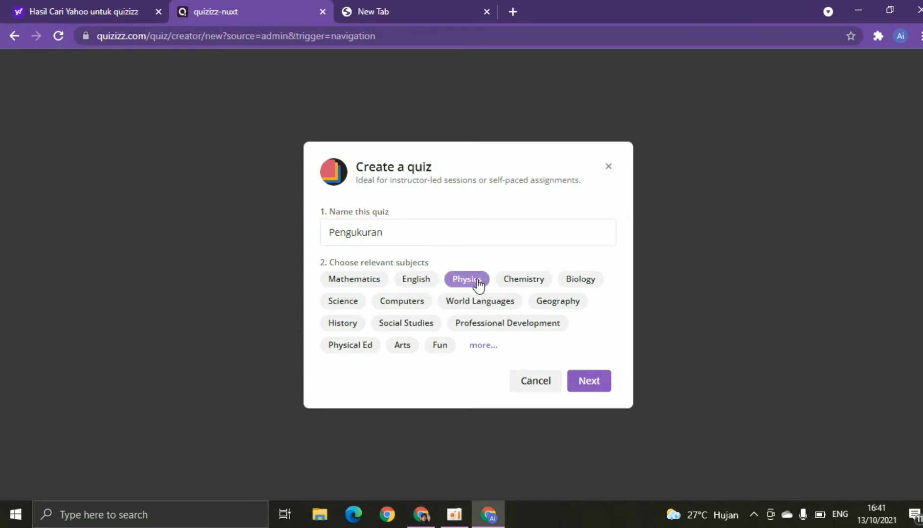
{"action": "left_click", "coordinate": [601, 388]}
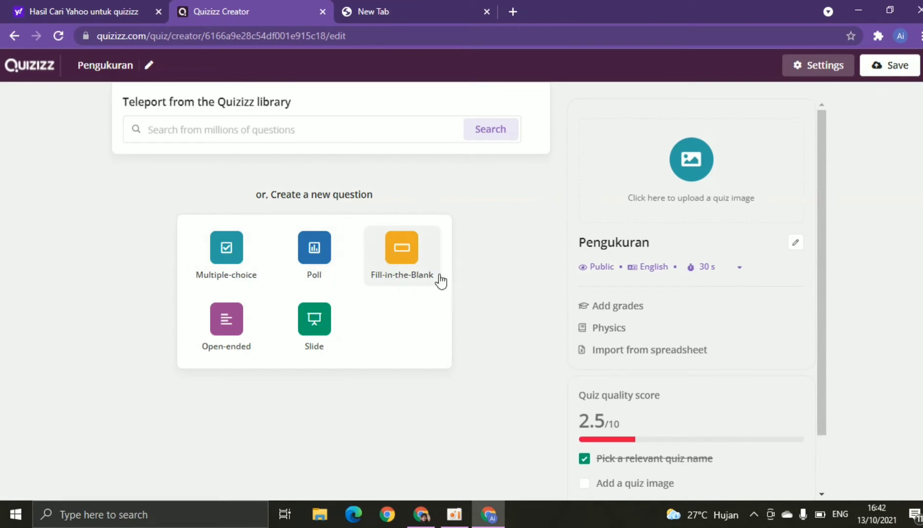
Add a multiple-choice question with the text "Amperemeter adalah alat ukur...".
{"action": "left_click", "coordinate": [226, 265]}
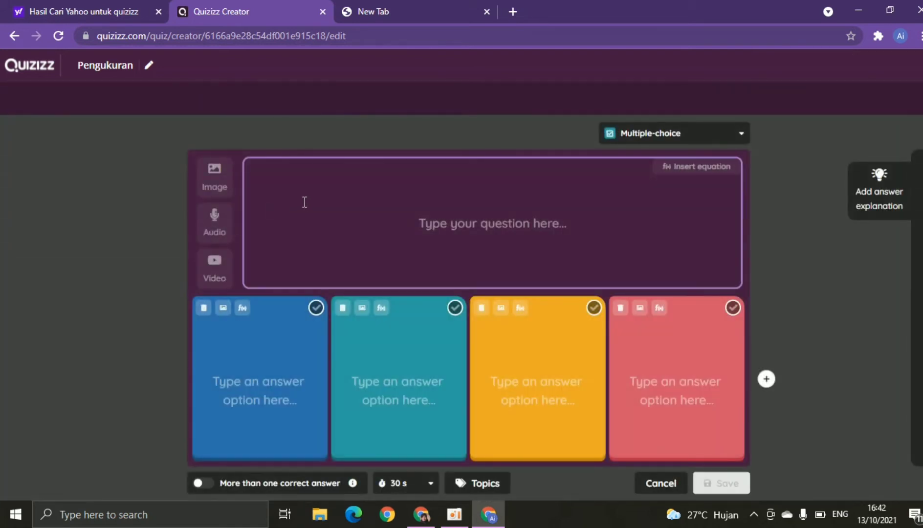
{"action": "left_click", "coordinate": [304, 202]}
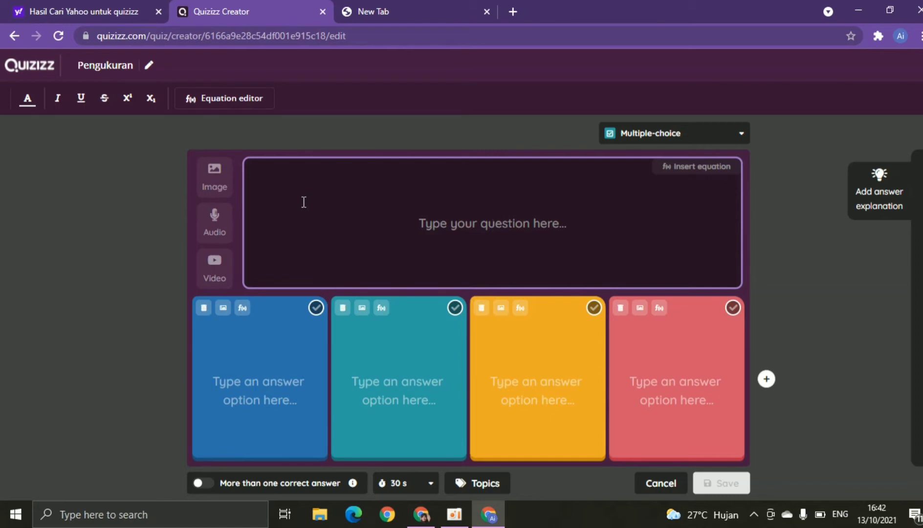
{"action": "type", "text": "Amperem"}
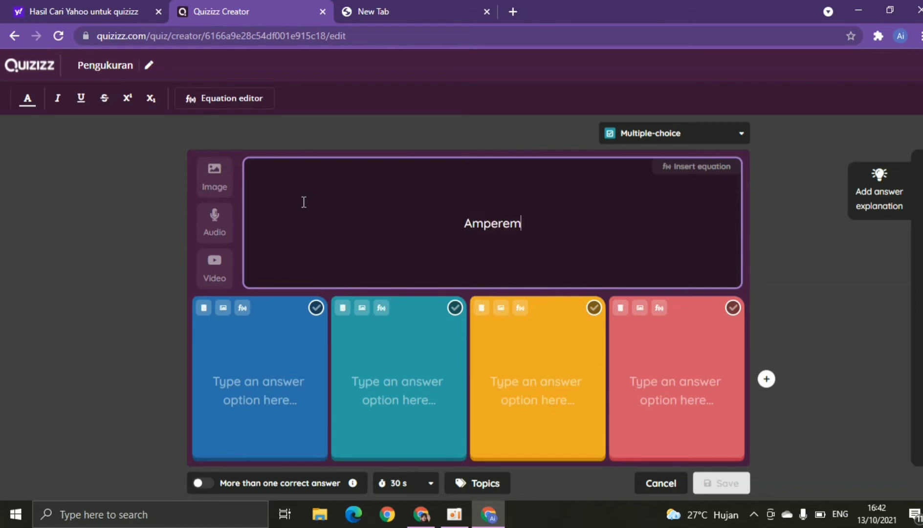
{"action": "type", "text": "etr"}
{"action": "key", "text": "BackSpace"}
{"action": "type", "text": "er "}
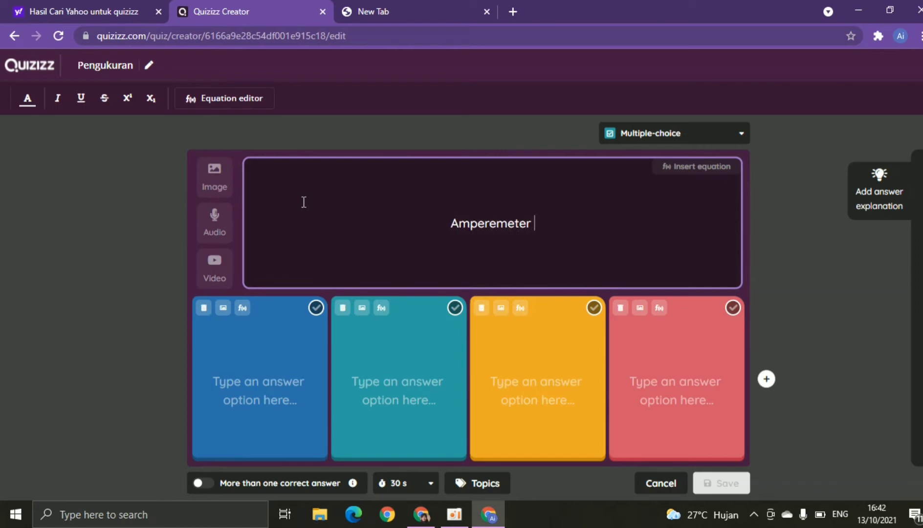
{"action": "type", "text": "adalh aq"}
{"action": "key", "text": "BackSpace"}
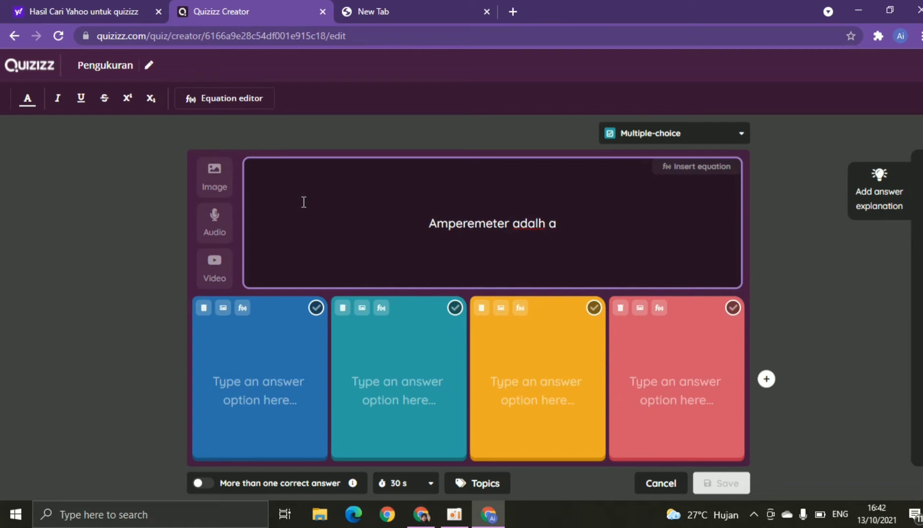
{"action": "key", "text": "BackSpace"}
{"action": "key", "text": "BackSpace"}
{"action": "key", "text": "BackSpace"}
{"action": "type", "text": "h lat"}
{"action": "key", "text": "BackSpace"}
{"action": "key", "text": "BackSpace"}
{"action": "key", "text": "BackSpace"}
{"action": "type", "text": "alat uk"}
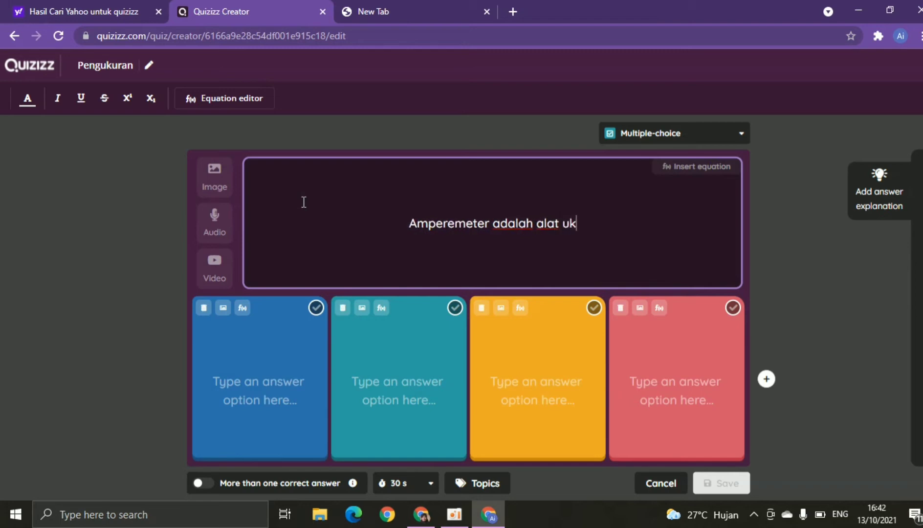
{"action": "type", "text": "ur..."}
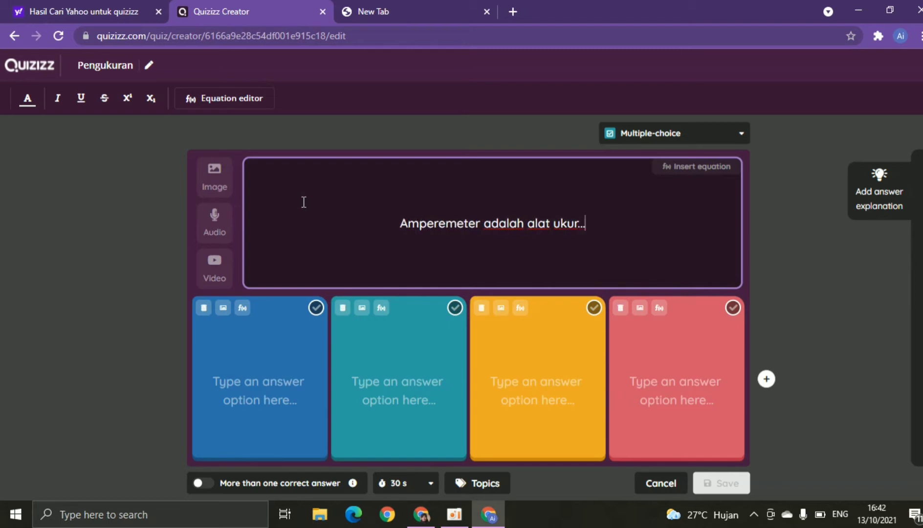
Enter "panjang", "massa" and "waktu" as the first three answer options of the amperemeter question.
{"action": "left_click", "coordinate": [244, 381]}
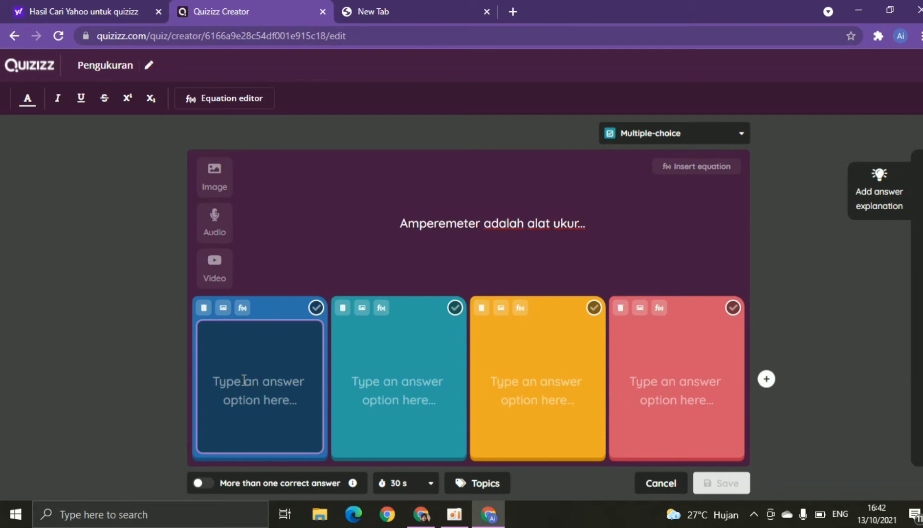
{"action": "type", "text": "panjang"}
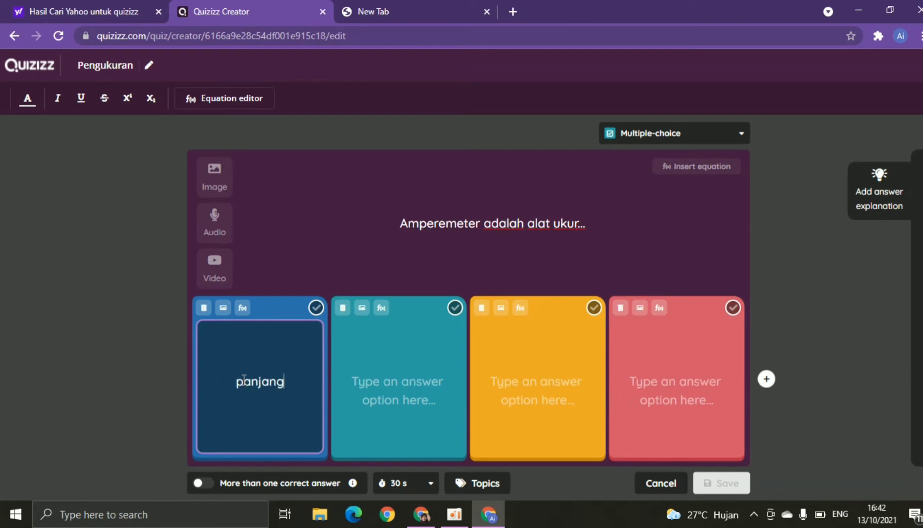
{"action": "left_click", "coordinate": [382, 410]}
{"action": "type", "text": "m"}
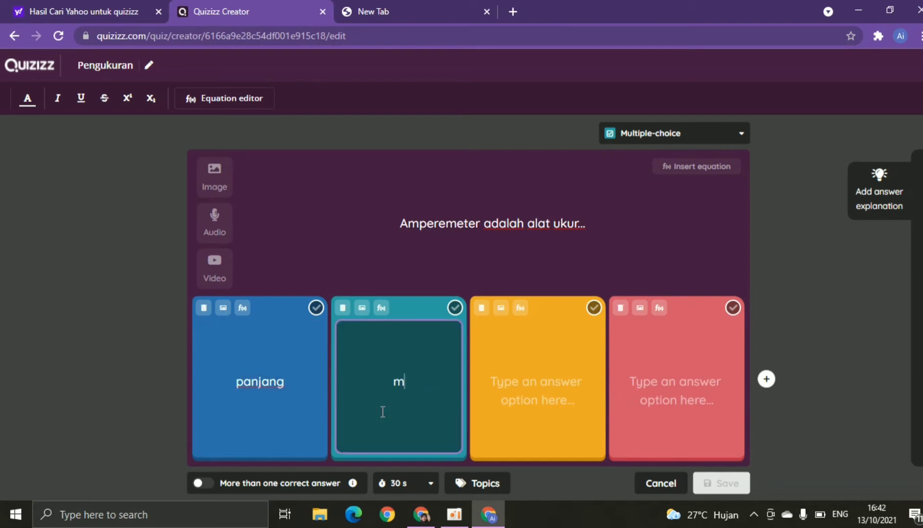
{"action": "type", "text": "assa"}
{"action": "left_click", "coordinate": [519, 400]}
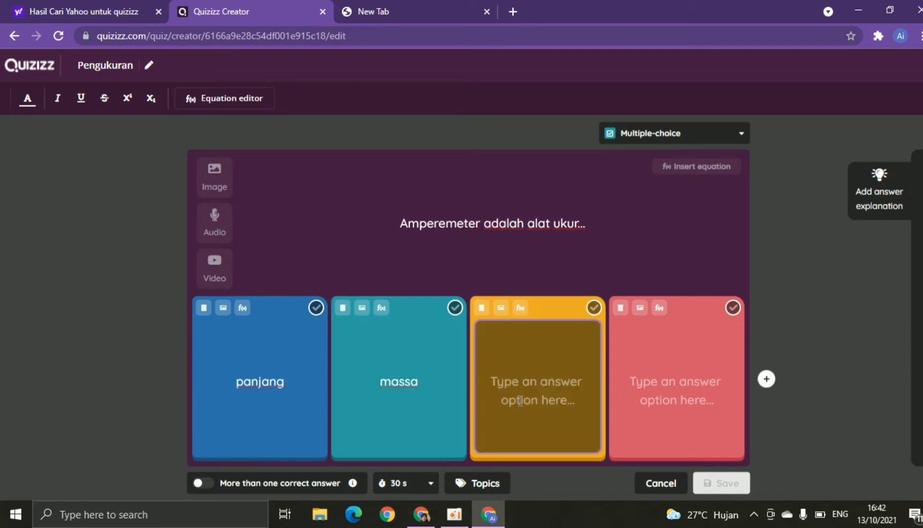
{"action": "type", "text": "waktu"}
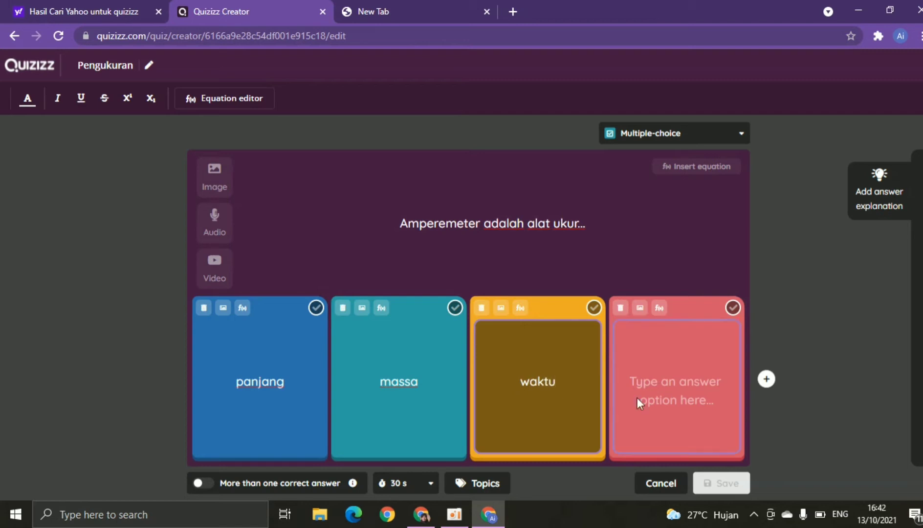
Fill in "kuat arus" as the fourth answer option and add a fifth option, "intensitas cahaya".
{"action": "left_click", "coordinate": [661, 388]}
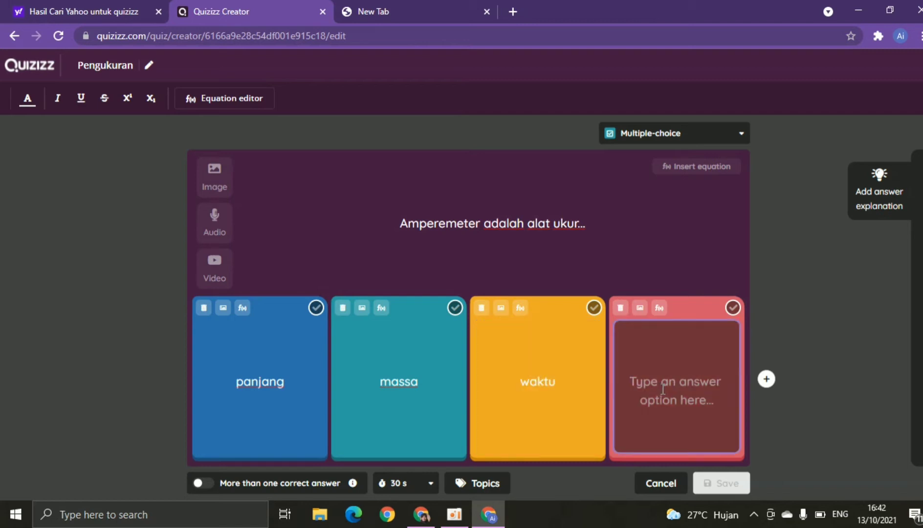
{"action": "type", "text": "kua ar"}
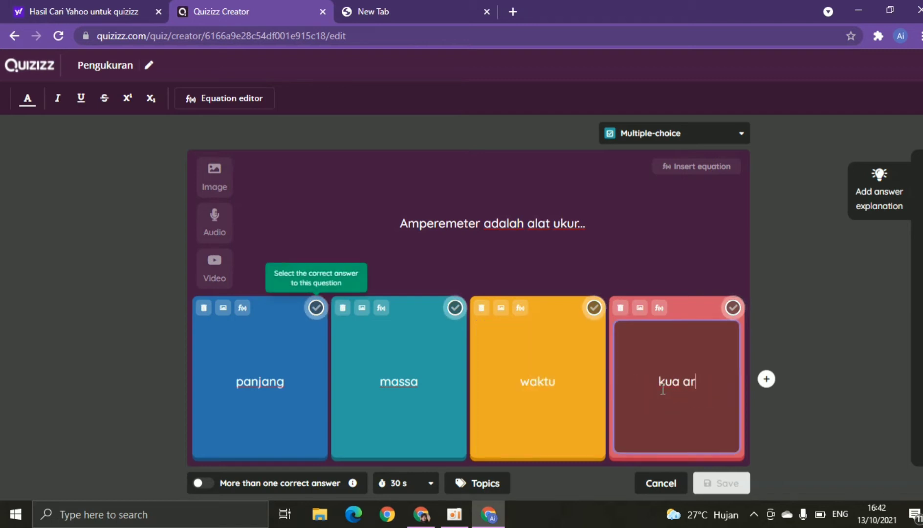
{"action": "key", "text": "BackSpace"}
{"action": "key", "text": "BackSpace"}
{"action": "key", "text": "BackSpace"}
{"action": "type", "text": "t arus"}
{"action": "left_click", "coordinate": [766, 378]}
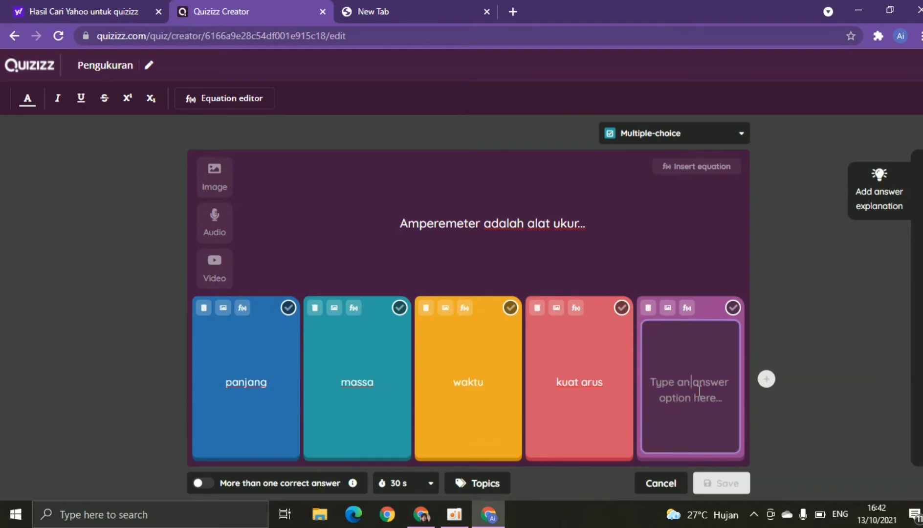
{"action": "type", "text": "intensit"}
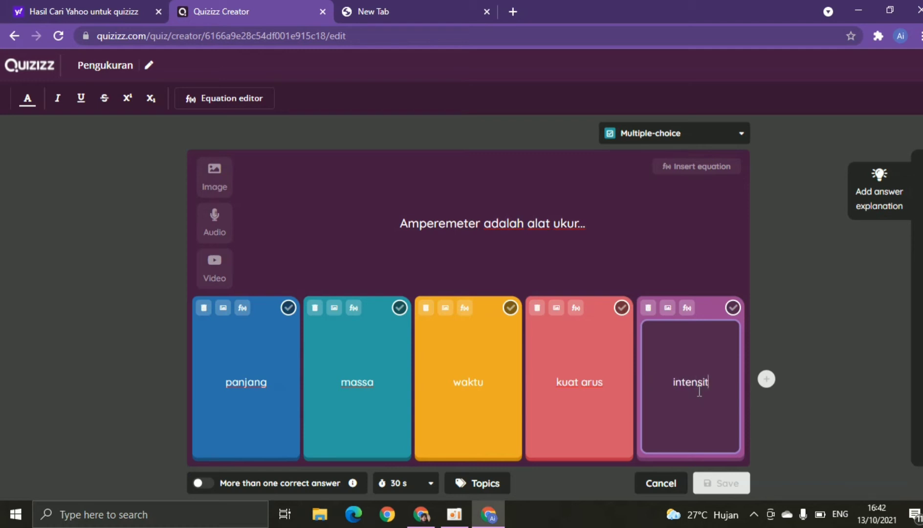
{"action": "type", "text": "as cahaya"}
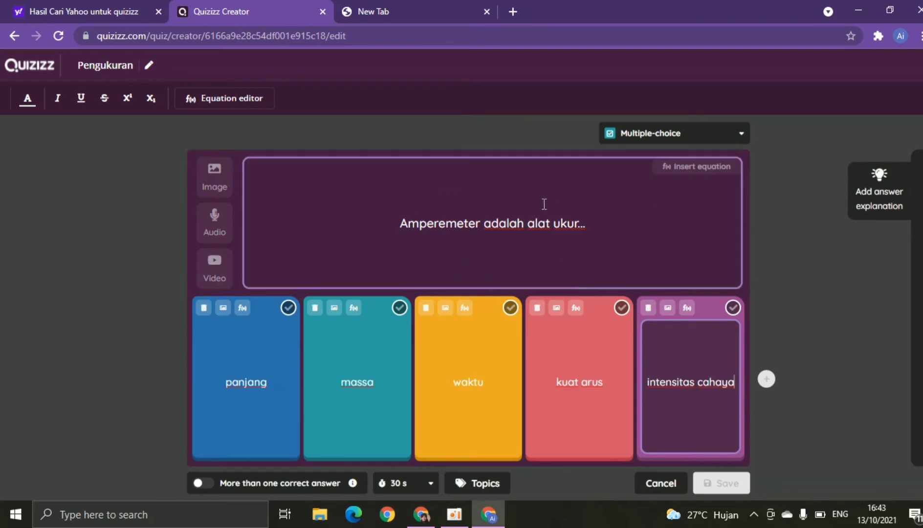
Mark "kuat arus" as the correct answer and save the question with a 20-second time limit.
{"action": "left_click", "coordinate": [619, 311]}
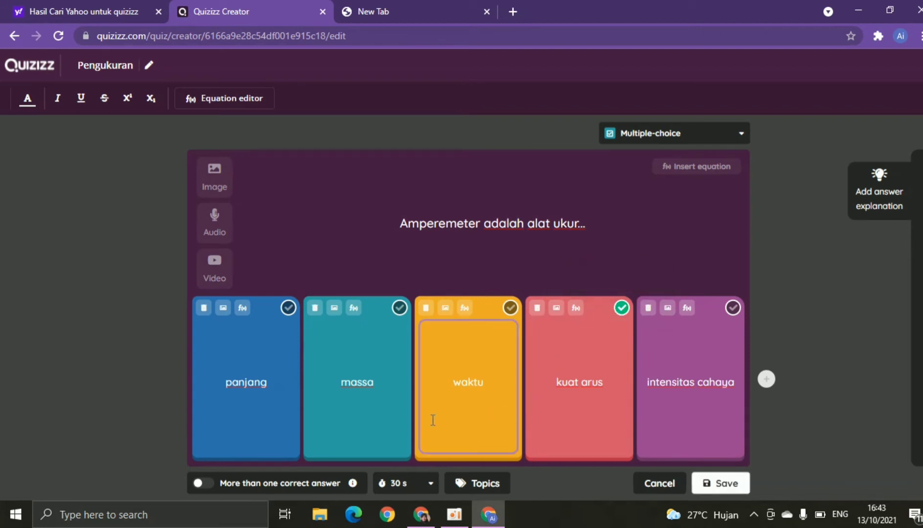
{"action": "left_click", "coordinate": [429, 486]}
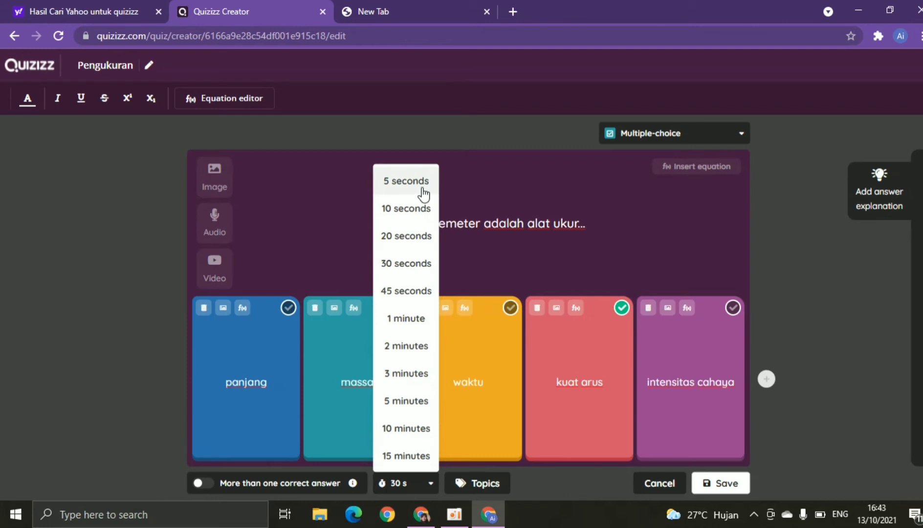
{"action": "left_click", "coordinate": [416, 238]}
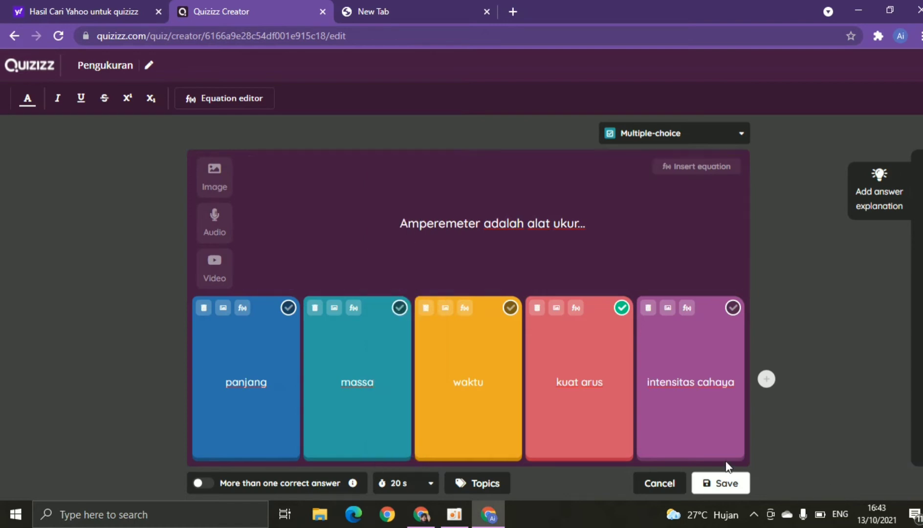
{"action": "left_click", "coordinate": [723, 481]}
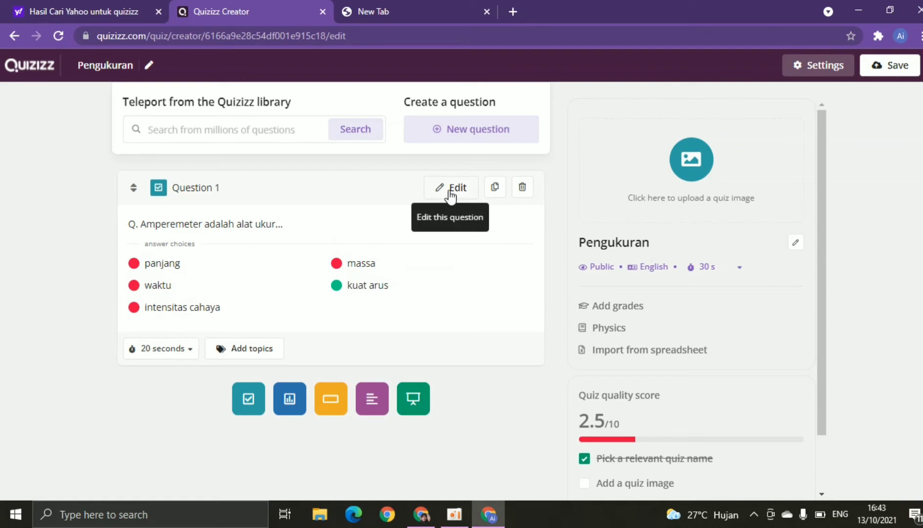
Add a second multiple-choice question with the text "abcd".
{"action": "left_click", "coordinate": [437, 134]}
{"action": "left_click", "coordinate": [391, 185]}
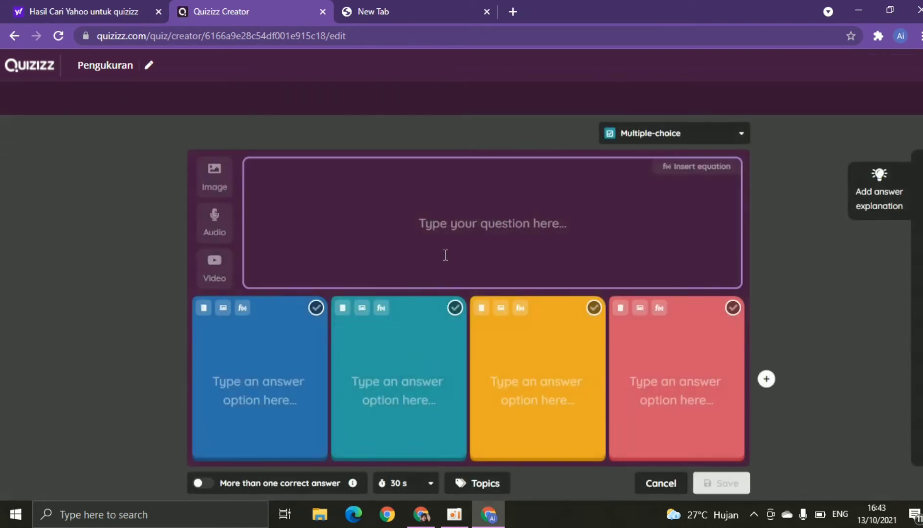
{"action": "left_click", "coordinate": [445, 255]}
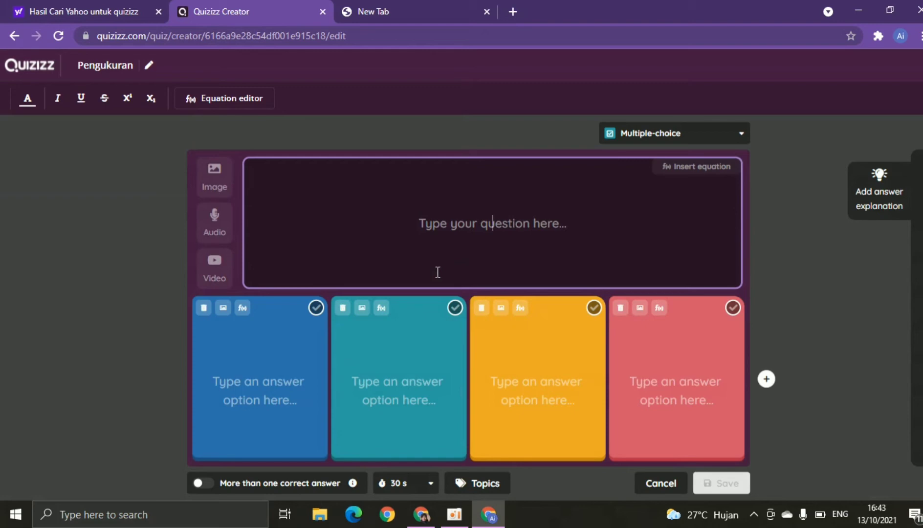
{"action": "type", "text": "abcd"}
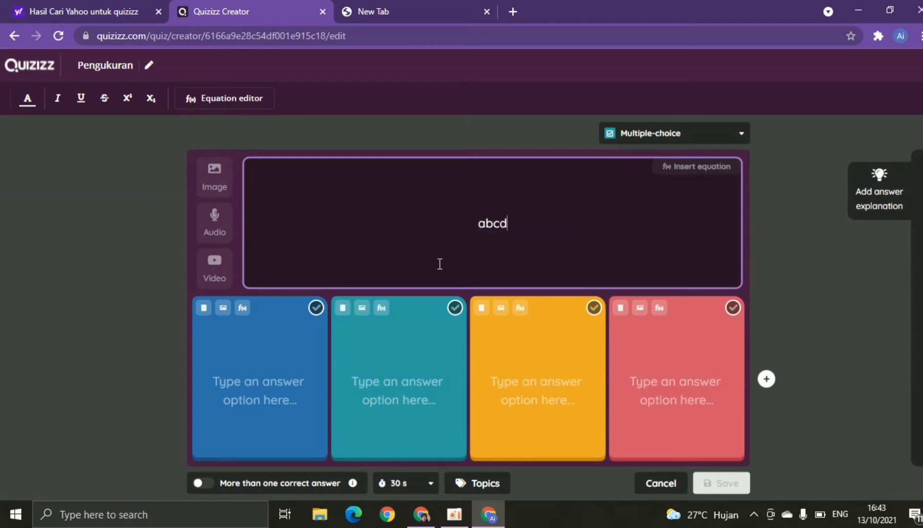
Enter "e", "f", "g" and "h" as the four answer options of the "abcd" question.
{"action": "left_click", "coordinate": [285, 420]}
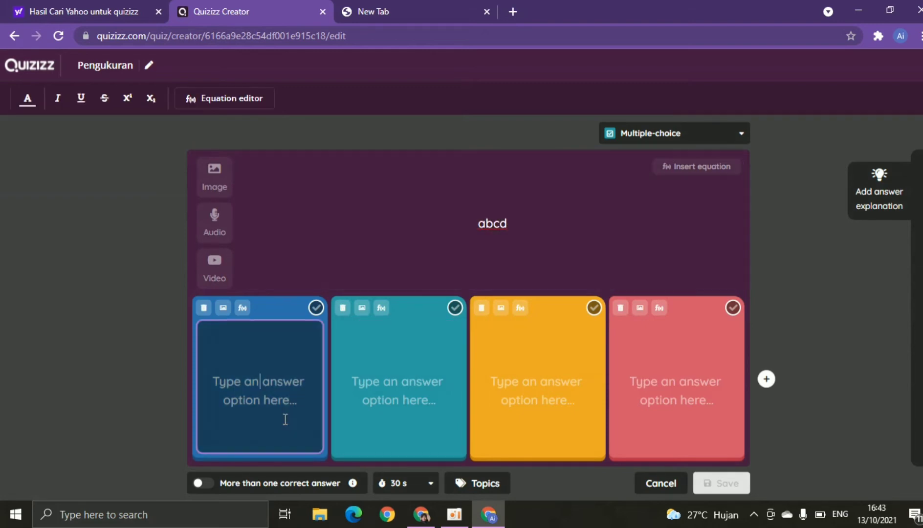
{"action": "type", "text": "e"}
{"action": "left_click", "coordinate": [439, 391]}
{"action": "type", "text": "f"}
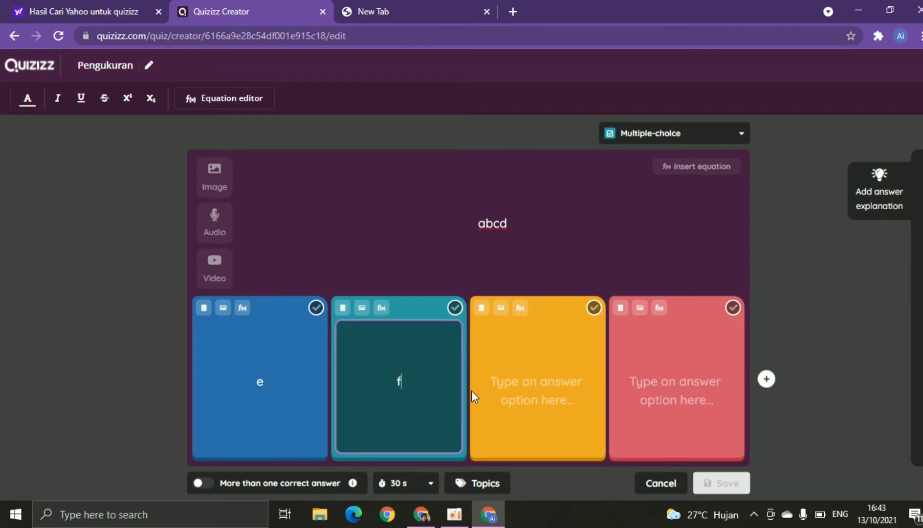
{"action": "left_click", "coordinate": [539, 386]}
{"action": "type", "text": "g"}
{"action": "left_click", "coordinate": [673, 381]}
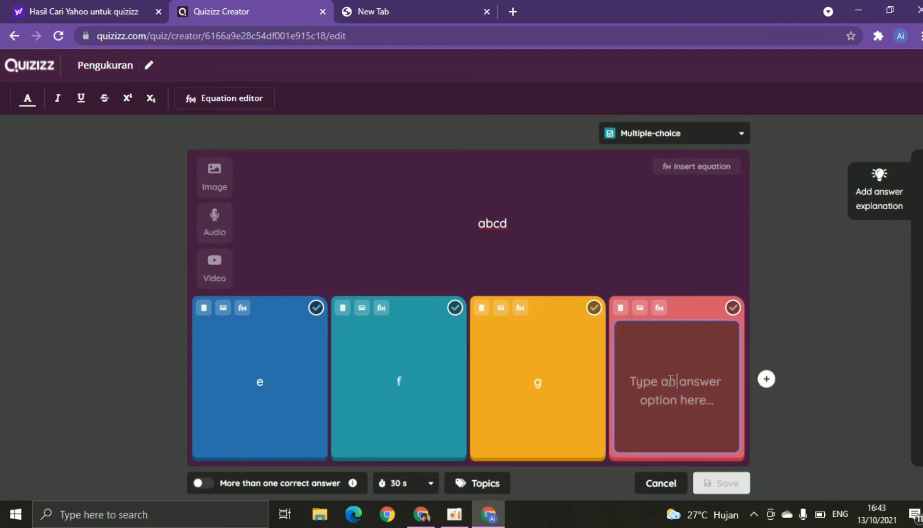
{"action": "type", "text": "h"}
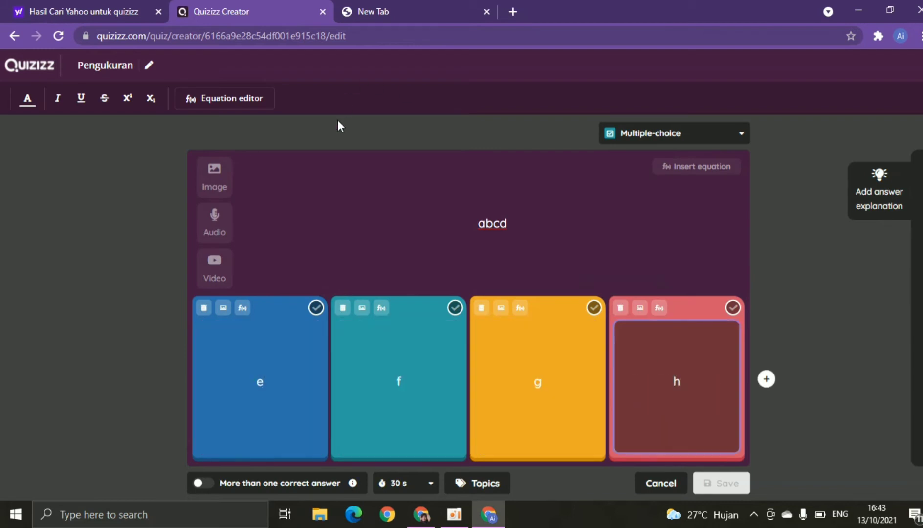
Mark "e" as the correct answer and save the second question with a 10-second time limit.
{"action": "left_click", "coordinate": [320, 313]}
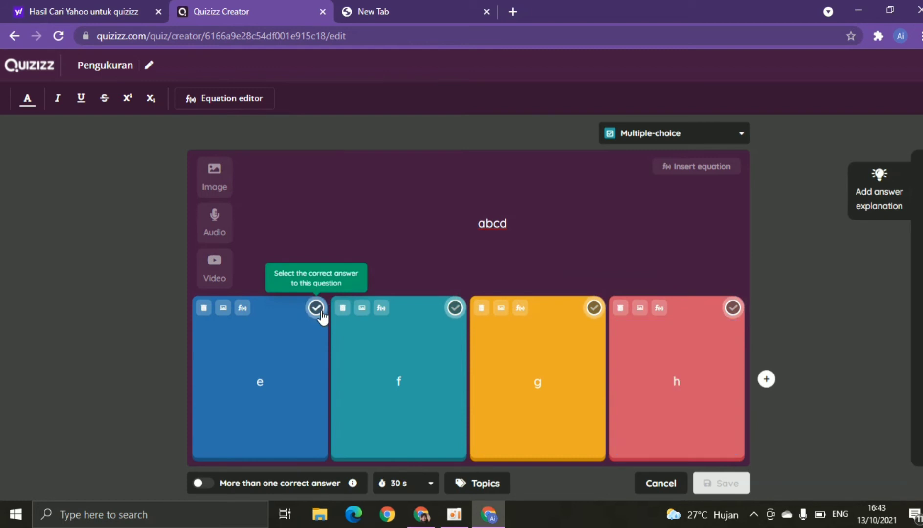
{"action": "left_click", "coordinate": [431, 485]}
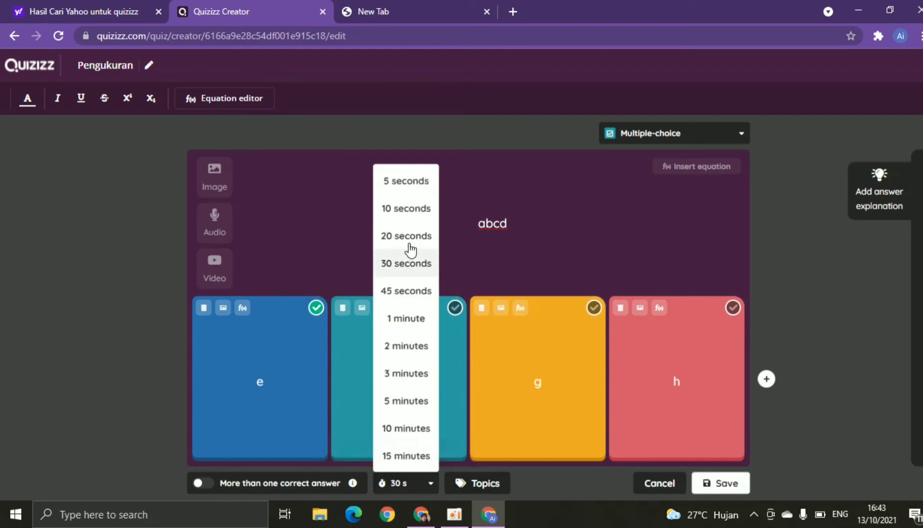
{"action": "left_click", "coordinate": [401, 208]}
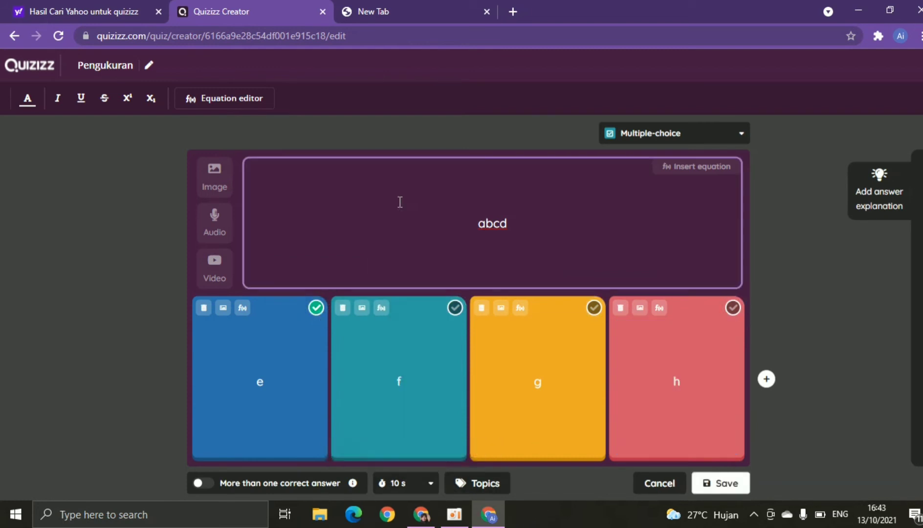
{"action": "left_click", "coordinate": [736, 486]}
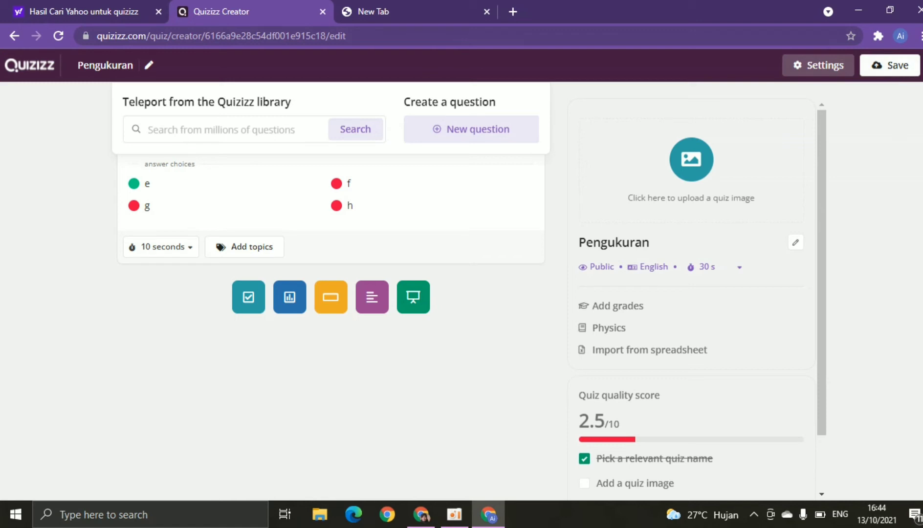
Start saving the quiz, enter "pengukuran" as the title image search term and set the quiz language to Indonesian.
{"action": "left_click", "coordinate": [919, 36]}
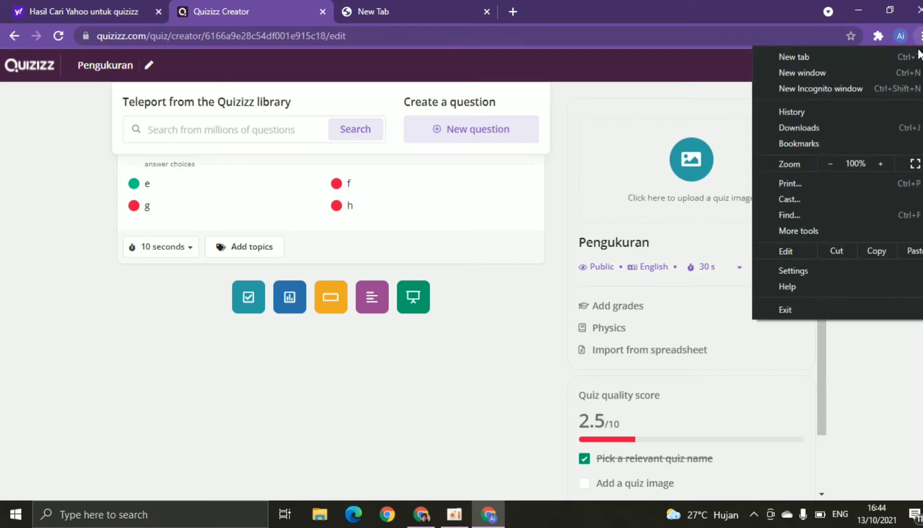
{"action": "left_click", "coordinate": [887, 159]}
{"action": "left_click", "coordinate": [887, 159]}
{"action": "left_click", "coordinate": [900, 392]}
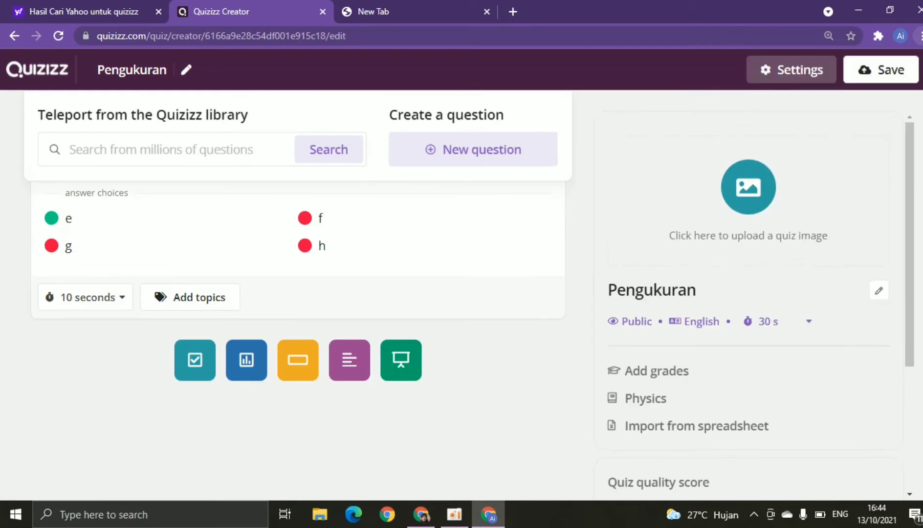
{"action": "left_click", "coordinate": [877, 72]}
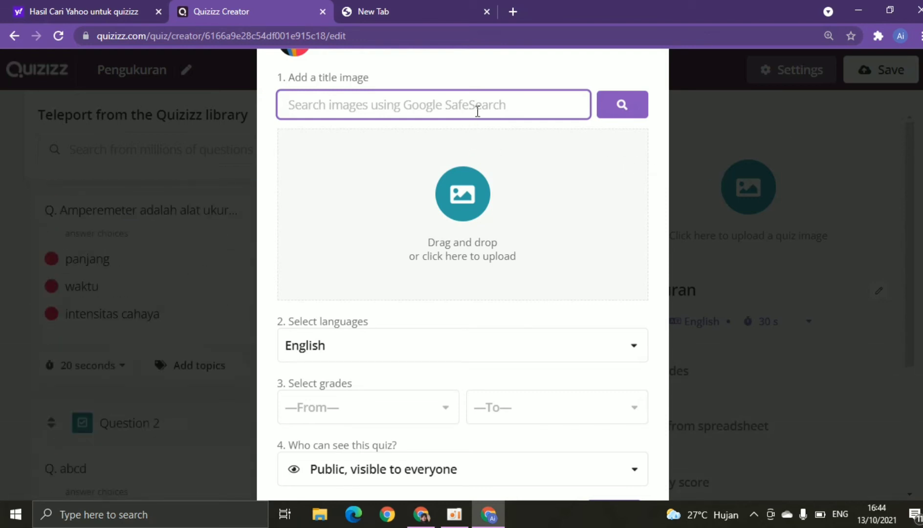
{"action": "type", "text": "pengukuran"}
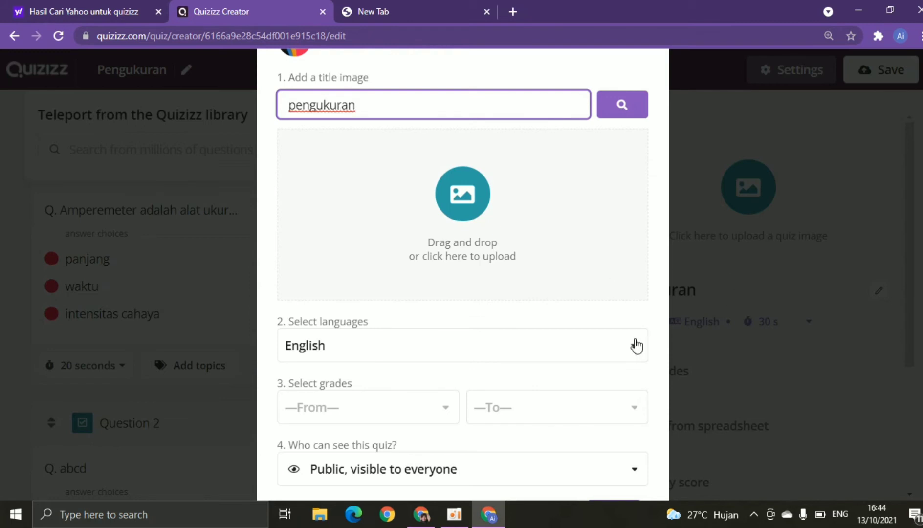
{"action": "left_click", "coordinate": [634, 346]}
{"action": "left_click", "coordinate": [378, 458]}
Open the starting-grade list in the quiz settings and reduce the browser page zoom so the list fits on screen.
{"action": "left_click", "coordinate": [445, 407]}
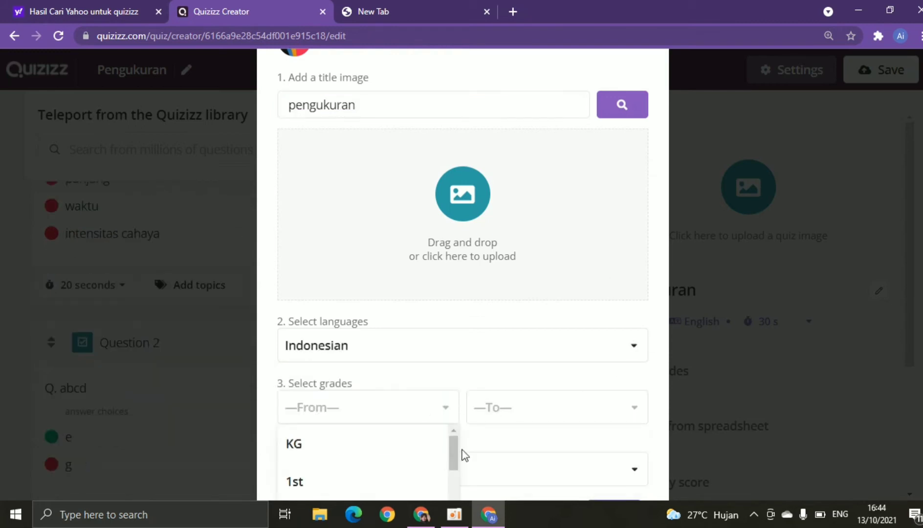
{"action": "left_click_drag", "start_coordinate": [453, 450], "coordinate": [456, 499]}
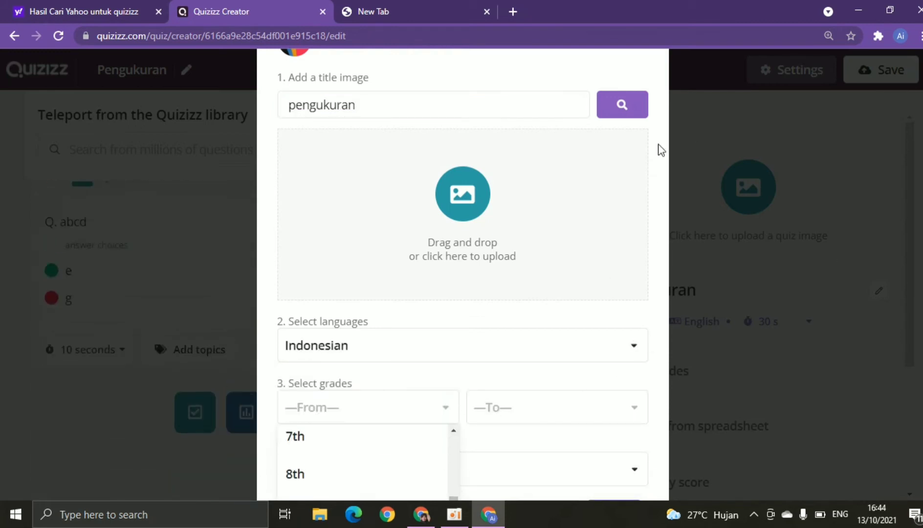
{"action": "left_click", "coordinate": [585, 379]}
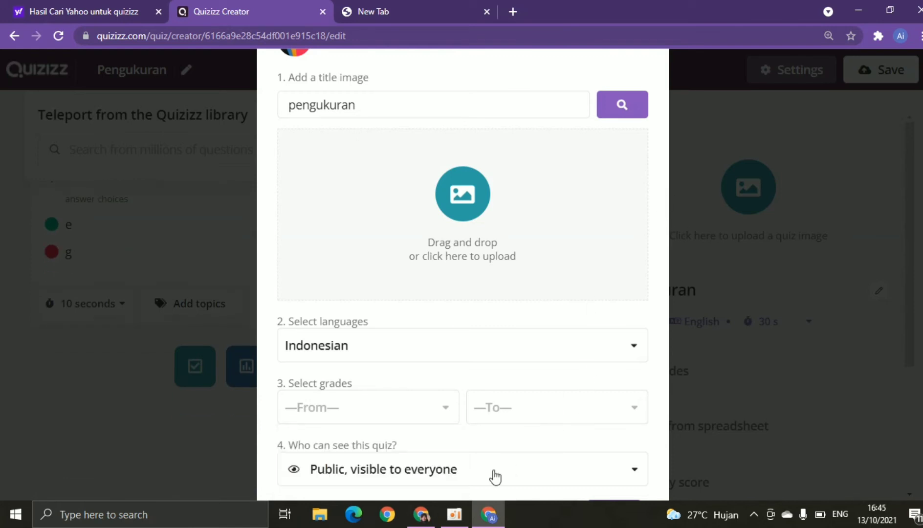
{"action": "left_click", "coordinate": [449, 416]}
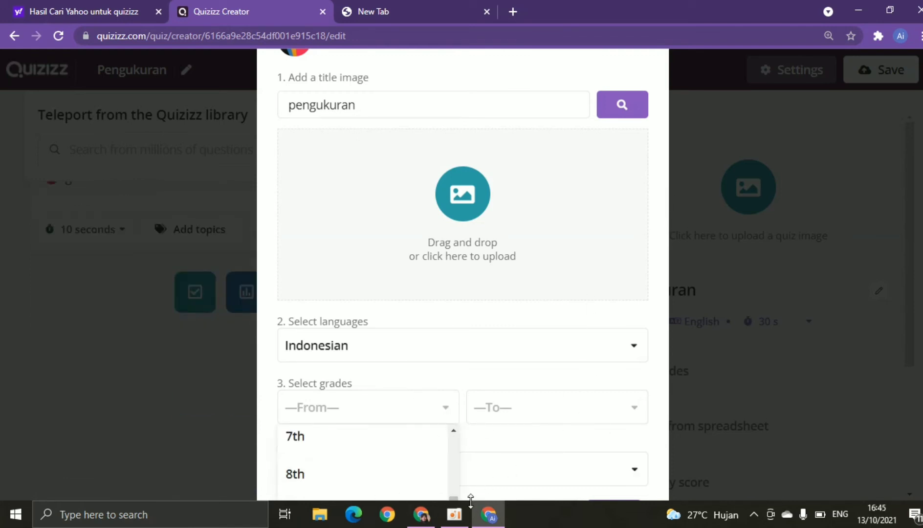
{"action": "mouse_move", "coordinate": [455, 499]}
{"action": "left_mouse_down"}
{"action": "mouse_move", "coordinate": [455, 490]}
{"action": "mouse_move", "coordinate": [454, 513]}
{"action": "left_mouse_up"}
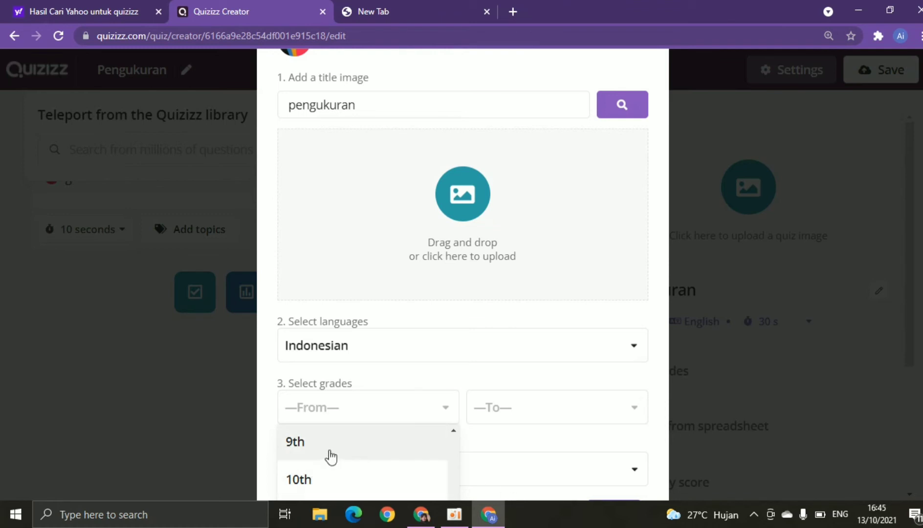
{"action": "left_click", "coordinate": [916, 36]}
{"action": "left_click", "coordinate": [829, 163]}
{"action": "left_click", "coordinate": [829, 163]}
{"action": "left_click", "coordinate": [829, 163]}
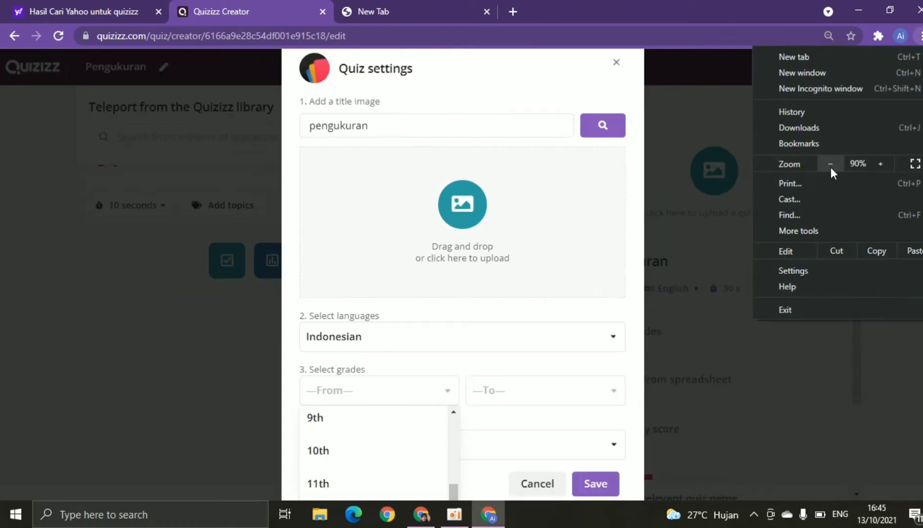
{"action": "left_click", "coordinate": [829, 163]}
{"action": "left_click", "coordinate": [829, 163]}
{"action": "left_click", "coordinate": [829, 163]}
{"action": "left_click", "coordinate": [830, 163]}
{"action": "left_click", "coordinate": [885, 166]}
{"action": "left_click", "coordinate": [885, 165]}
{"action": "left_click", "coordinate": [885, 165]}
{"action": "left_click", "coordinate": [885, 165]}
Set the quiz's grade range from 12th to 12th and save the quiz with public visibility.
{"action": "left_click", "coordinate": [453, 453]}
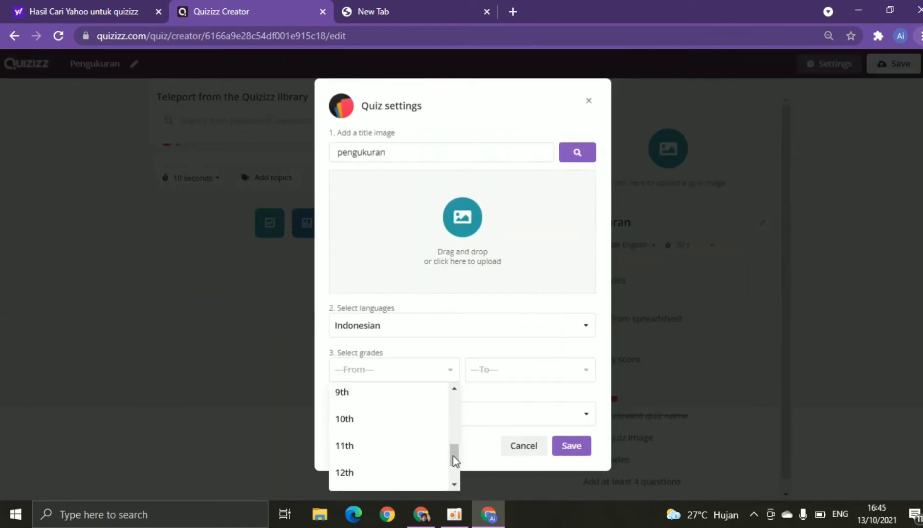
{"action": "mouse_move", "coordinate": [454, 453]}
{"action": "left_mouse_down"}
{"action": "mouse_move", "coordinate": [458, 465]}
{"action": "mouse_move", "coordinate": [462, 455]}
{"action": "left_mouse_up"}
{"action": "left_click", "coordinate": [354, 480]}
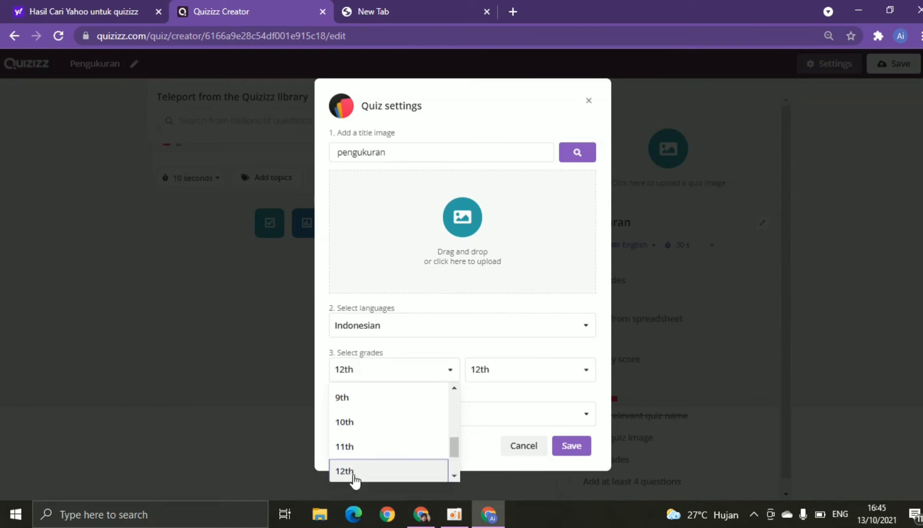
{"action": "left_click", "coordinate": [583, 375]}
{"action": "left_click_drag", "start_coordinate": [591, 409], "coordinate": [590, 467]}
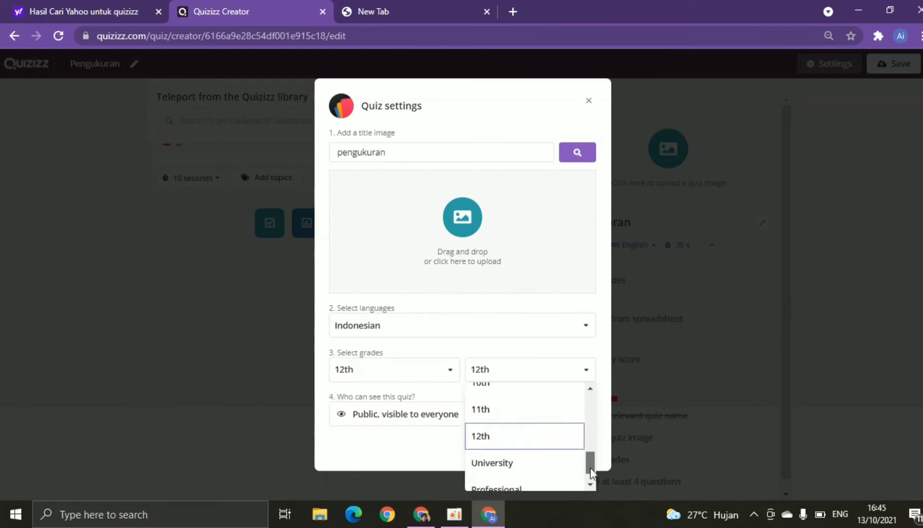
{"action": "left_click", "coordinate": [523, 415]}
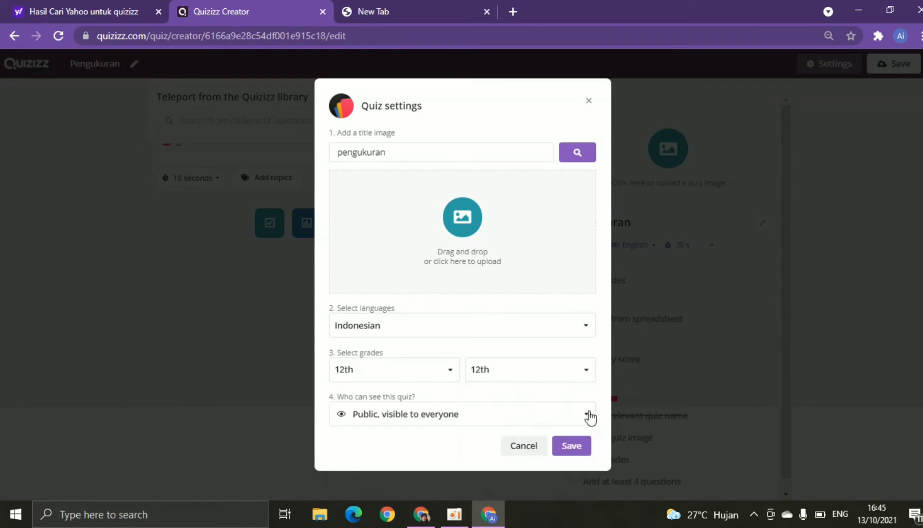
{"action": "left_click", "coordinate": [581, 450]}
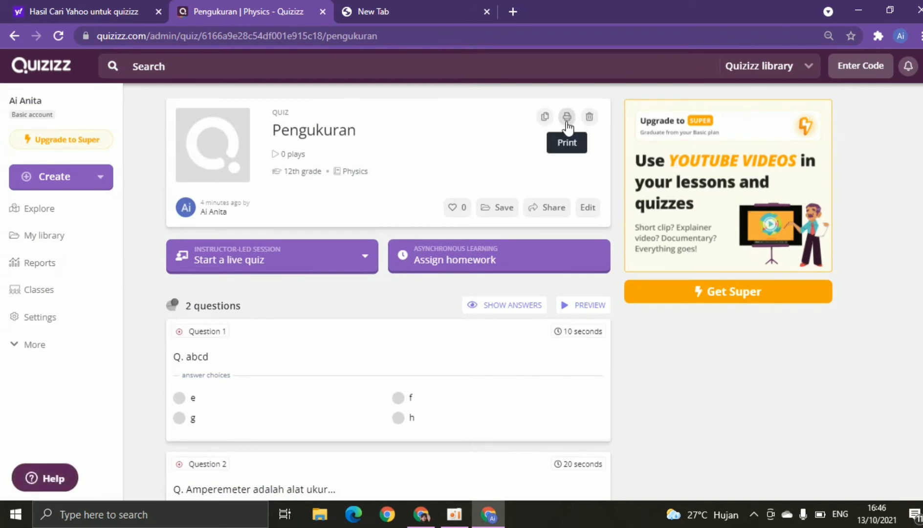
Edit the quiz to upload "materi 2 mikrometer" from the video folder on drive D as its title image, and save the quiz.
{"action": "left_click", "coordinate": [594, 211]}
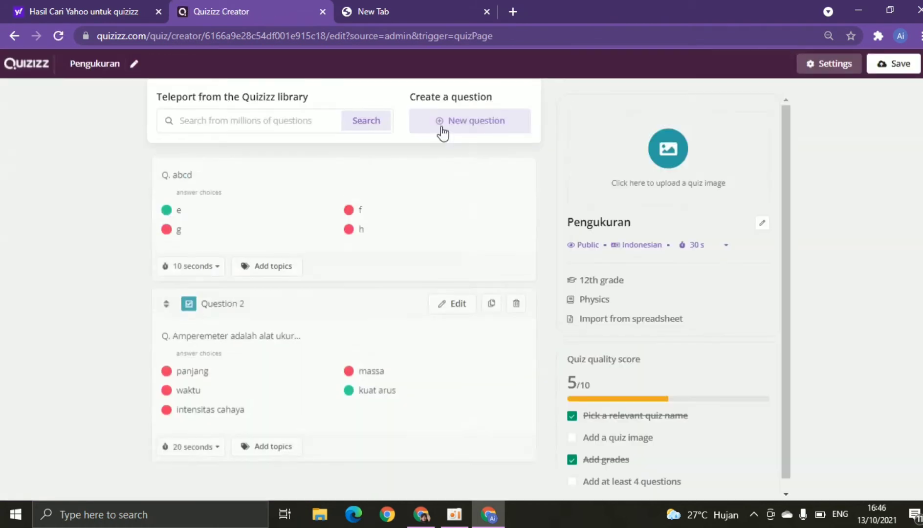
{"action": "left_click", "coordinate": [670, 156]}
{"action": "left_click", "coordinate": [459, 215]}
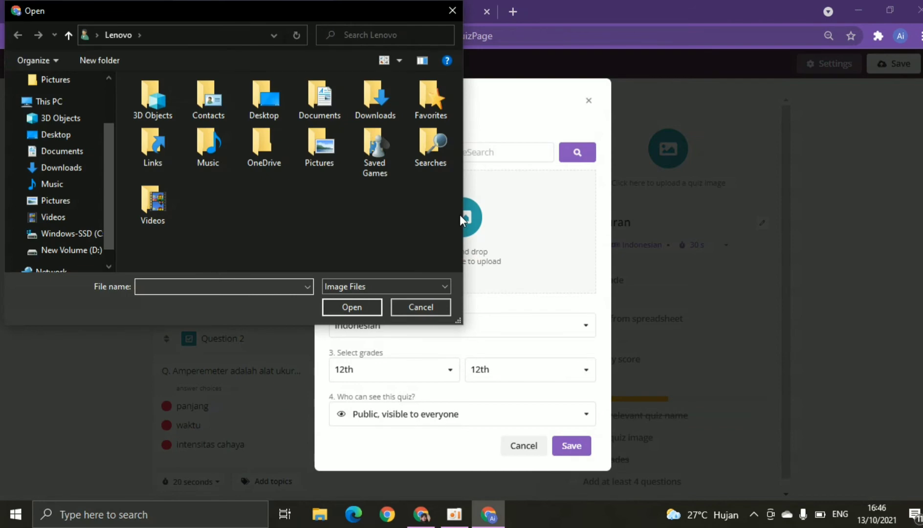
{"action": "scroll", "coordinate": [110, 237], "scroll_direction": "down", "scroll_amount": 1}
{"action": "left_click", "coordinate": [67, 238]}
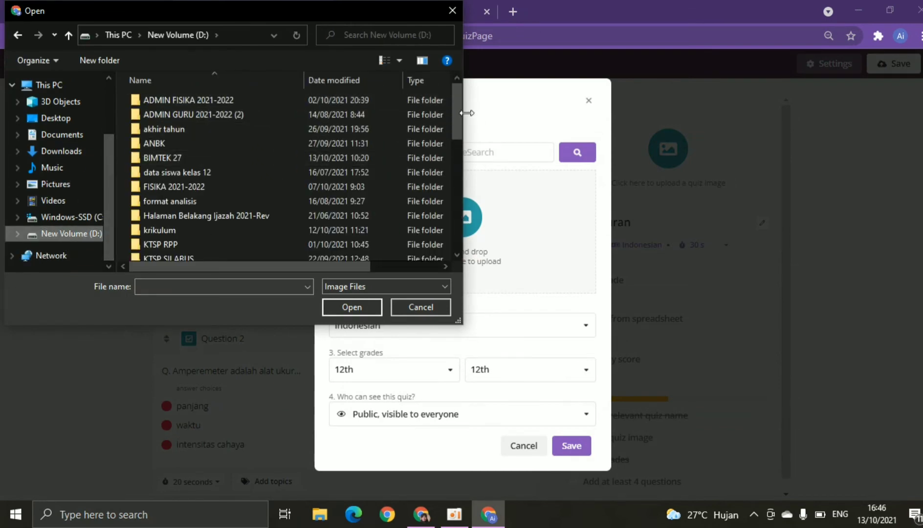
{"action": "left_click_drag", "start_coordinate": [459, 119], "coordinate": [464, 192]}
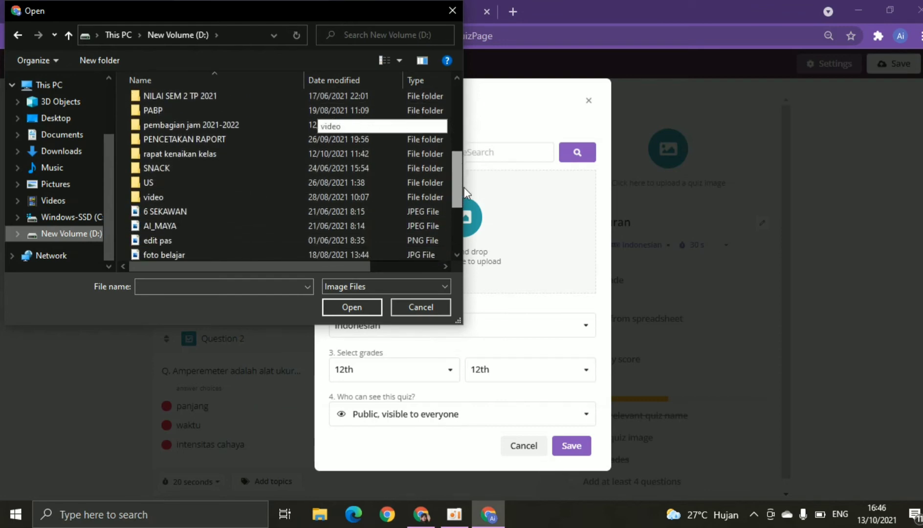
{"action": "double_click", "coordinate": [342, 196]}
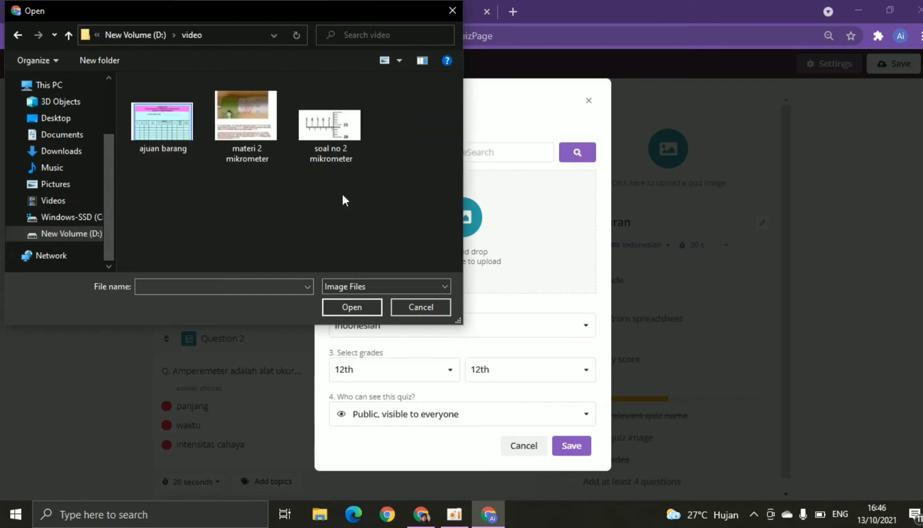
{"action": "left_click", "coordinate": [266, 125]}
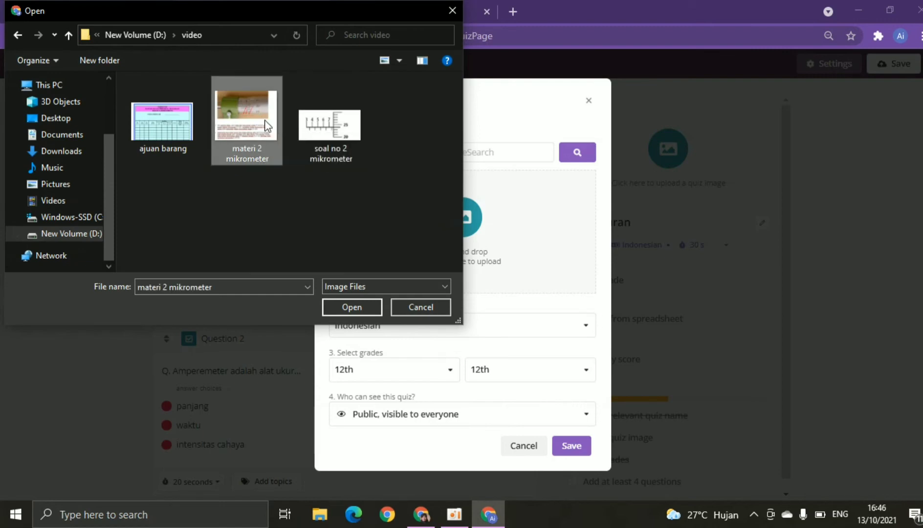
{"action": "left_click", "coordinate": [351, 305]}
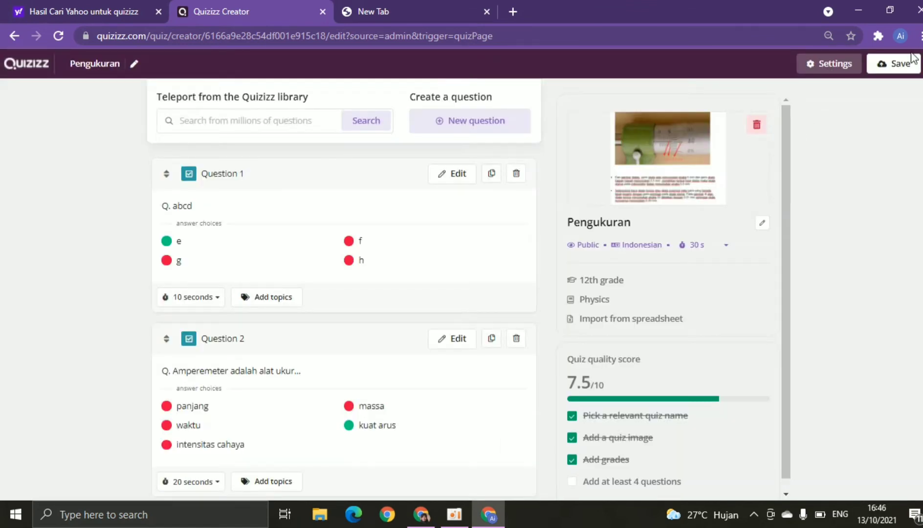
{"action": "left_click", "coordinate": [899, 63]}
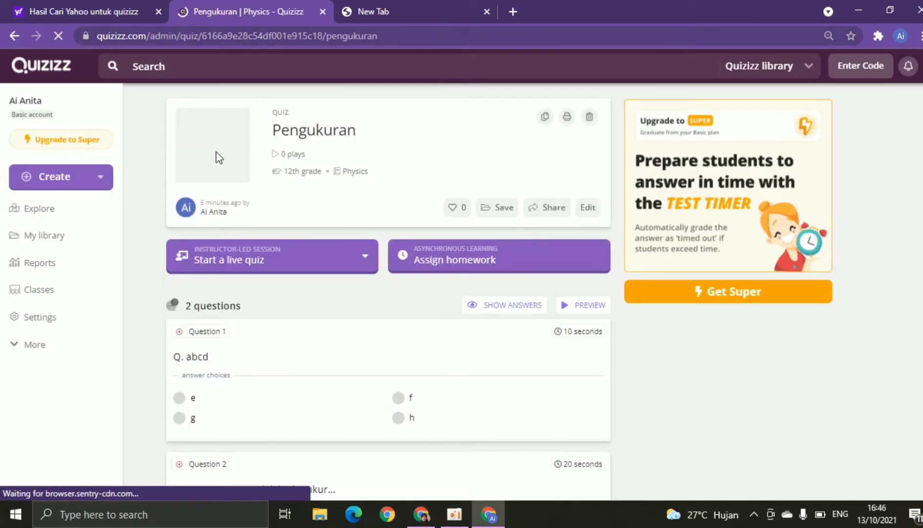
Start a live session of the Pengukuran quiz in Classic mode.
{"action": "left_click", "coordinate": [276, 259]}
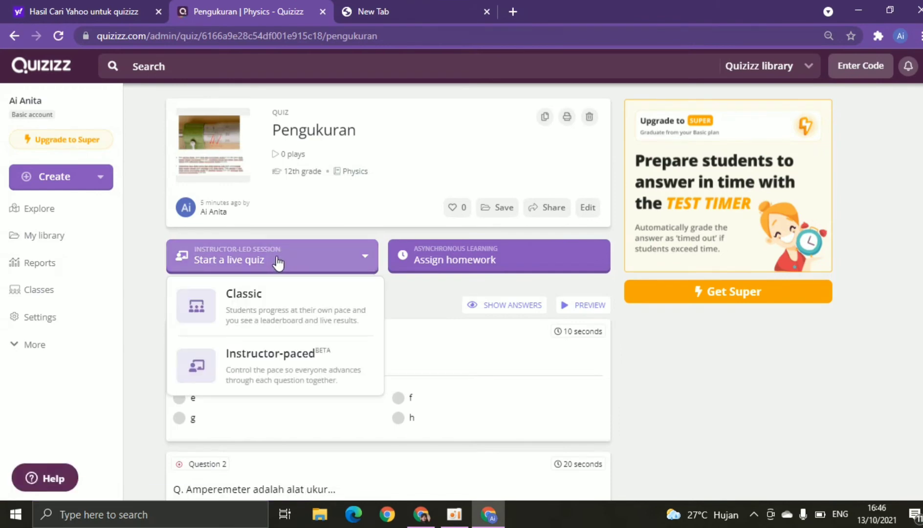
{"action": "left_click", "coordinate": [278, 307]}
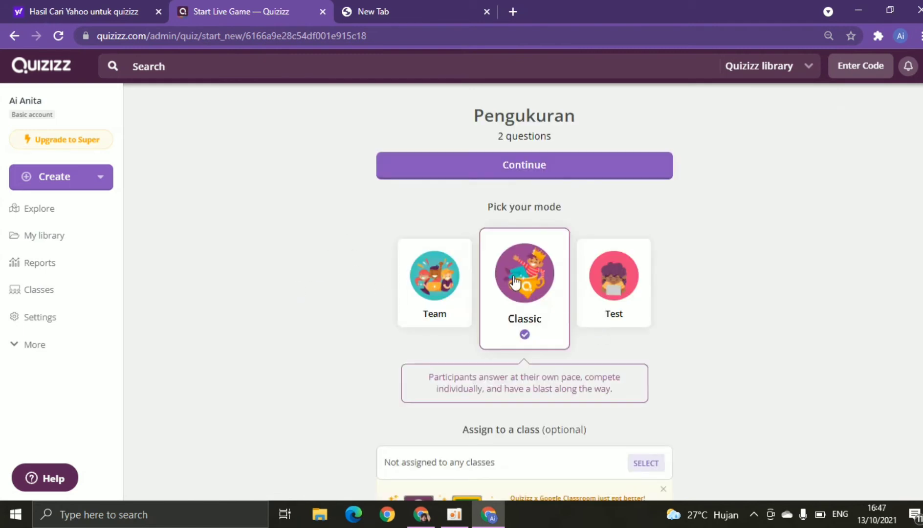
{"action": "left_click", "coordinate": [550, 170]}
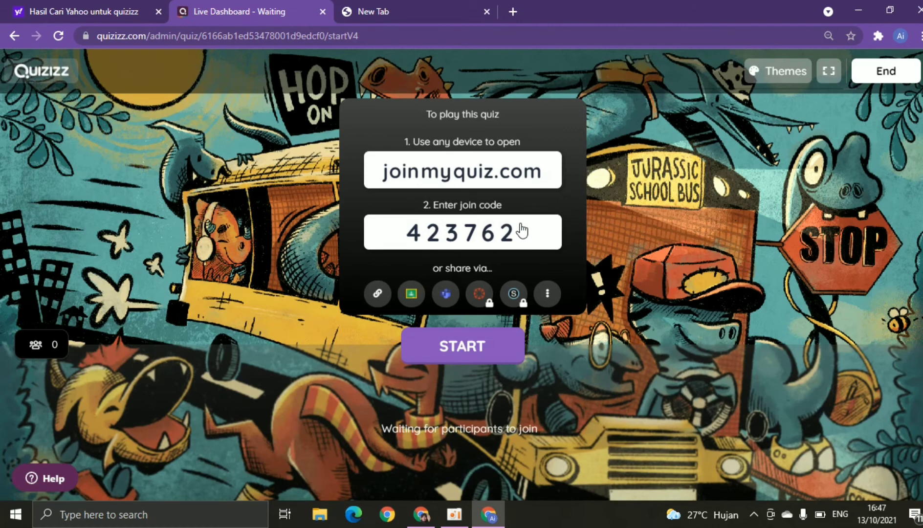
Copy the live game's join link and paste it into a new blank Word document.
{"action": "left_click", "coordinate": [378, 294]}
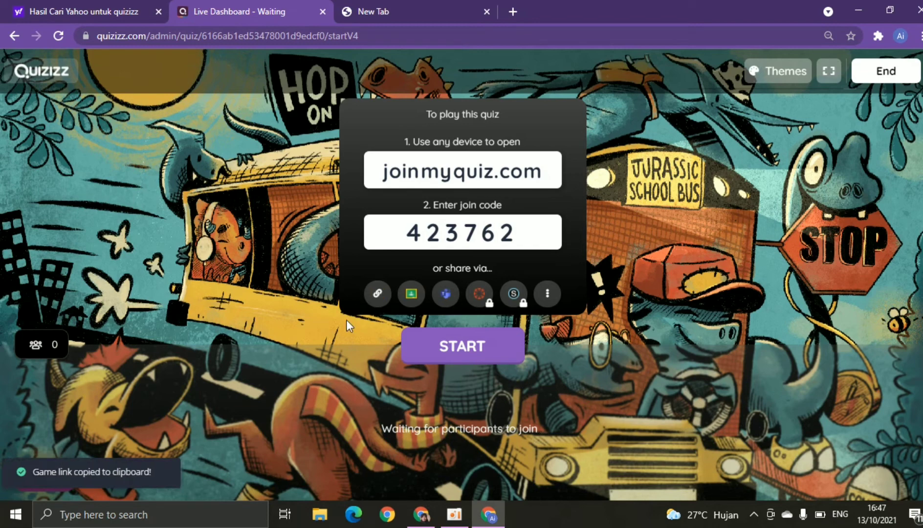
{"action": "left_click", "coordinate": [247, 515]}
{"action": "type", "text": "wo"}
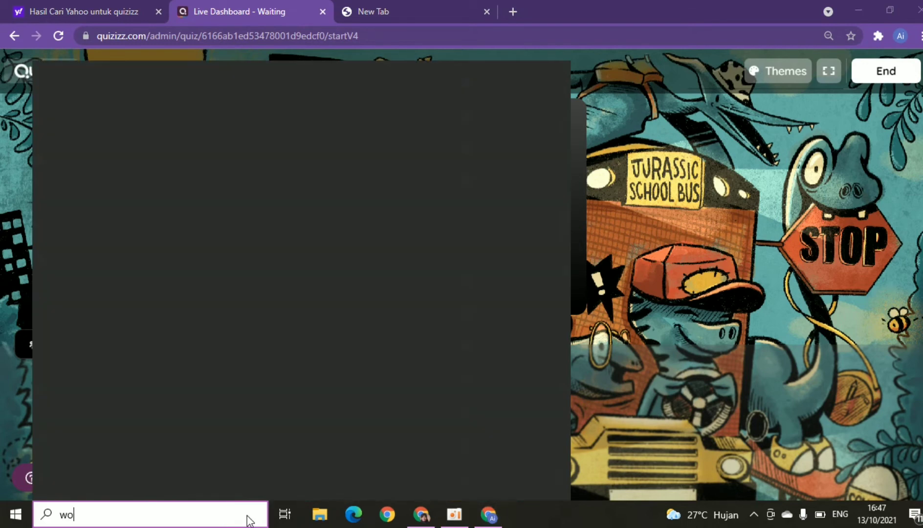
{"action": "type", "text": "rd"}
{"action": "left_click", "coordinate": [423, 188]}
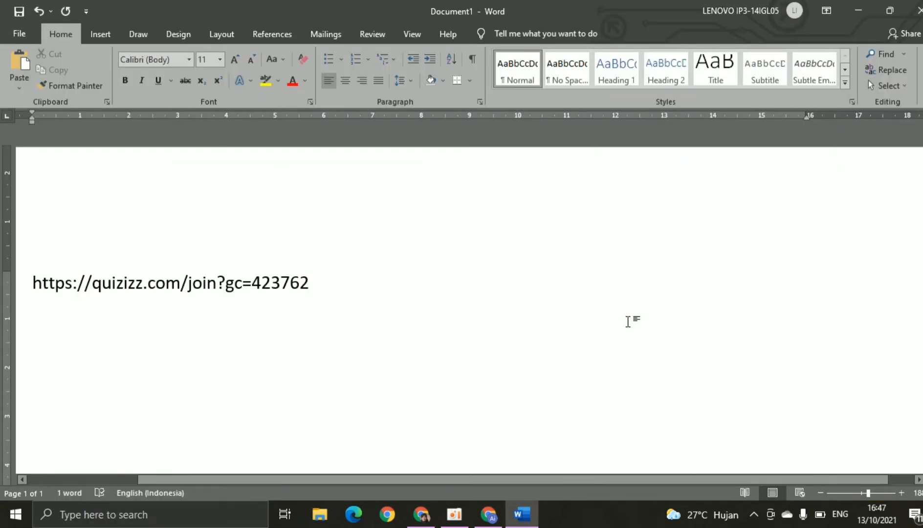
Switch back to Quizizz in Chrome and end the live session.
{"action": "left_click", "coordinate": [489, 514]}
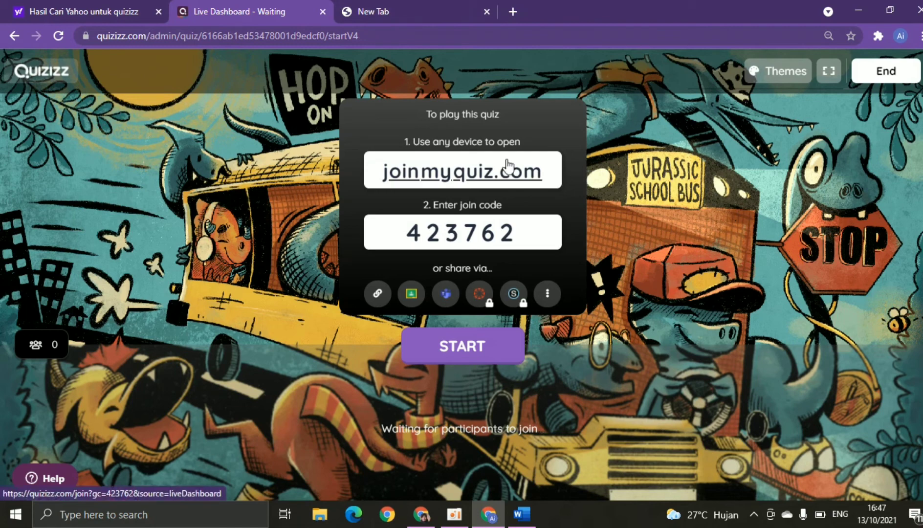
{"action": "left_click", "coordinate": [886, 80]}
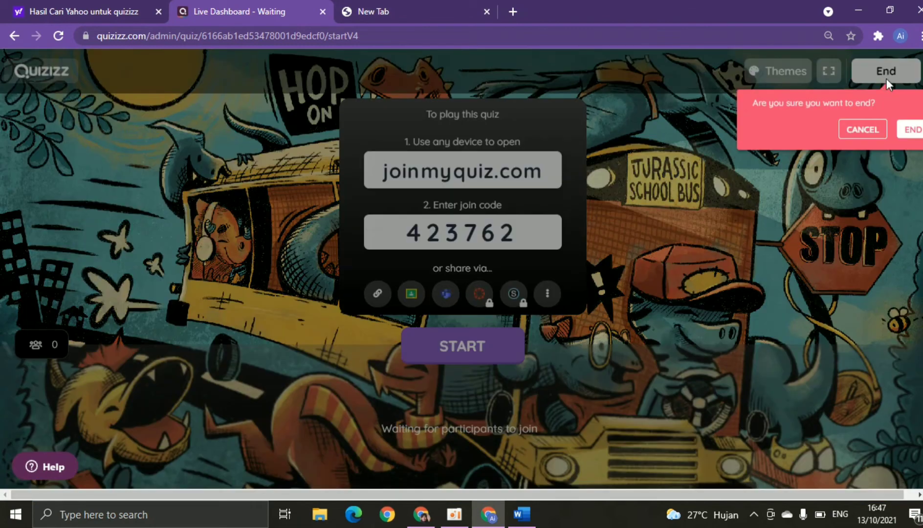
{"action": "left_click", "coordinate": [905, 131]}
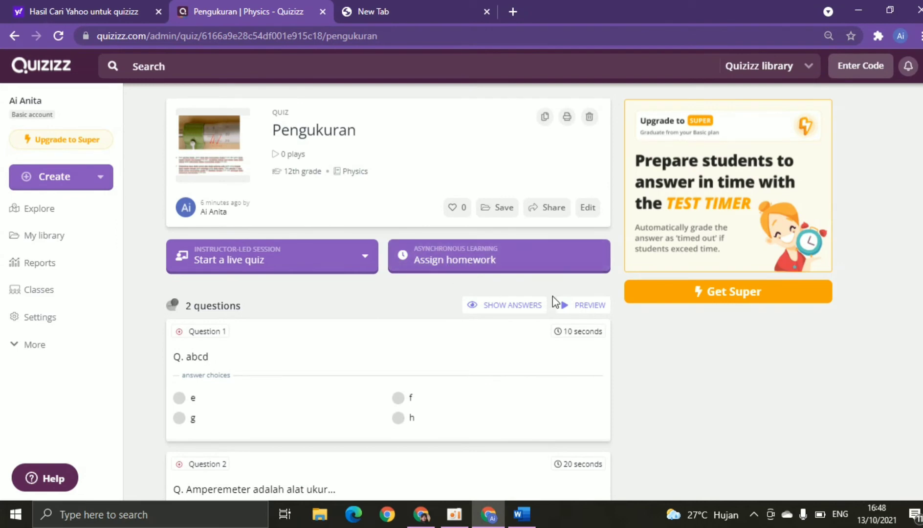
{"action": "scroll", "coordinate": [388, 293], "scroll_direction": "down", "scroll_amount": 4}
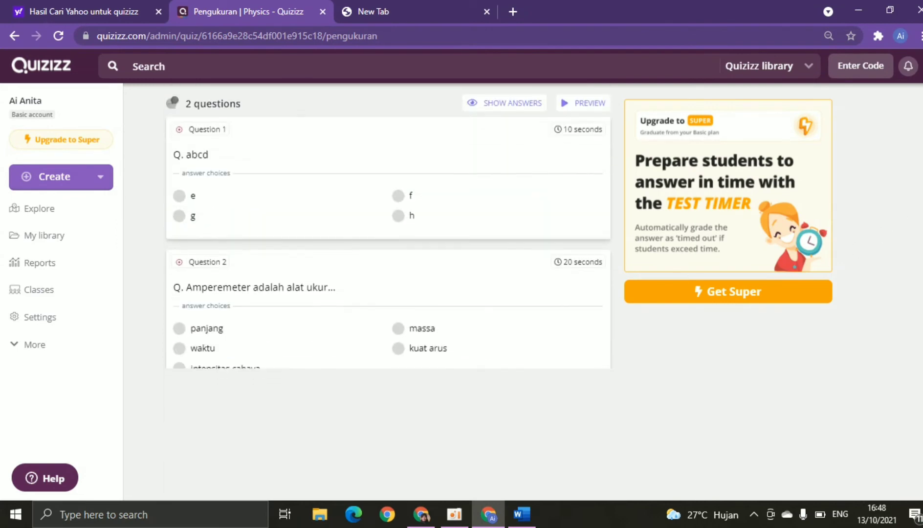
{"action": "scroll", "coordinate": [388, 294], "scroll_direction": "down", "scroll_amount": 2}
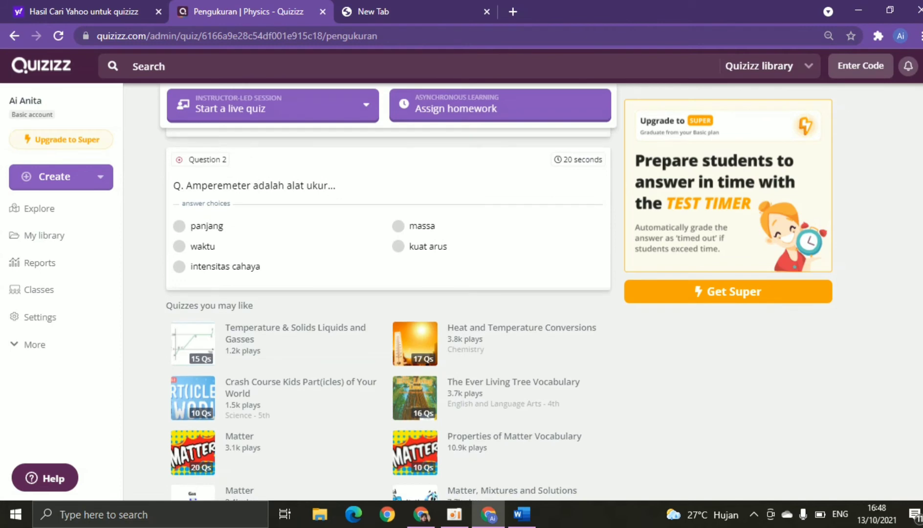
{"action": "scroll", "coordinate": [388, 293], "scroll_direction": "up", "scroll_amount": 6}
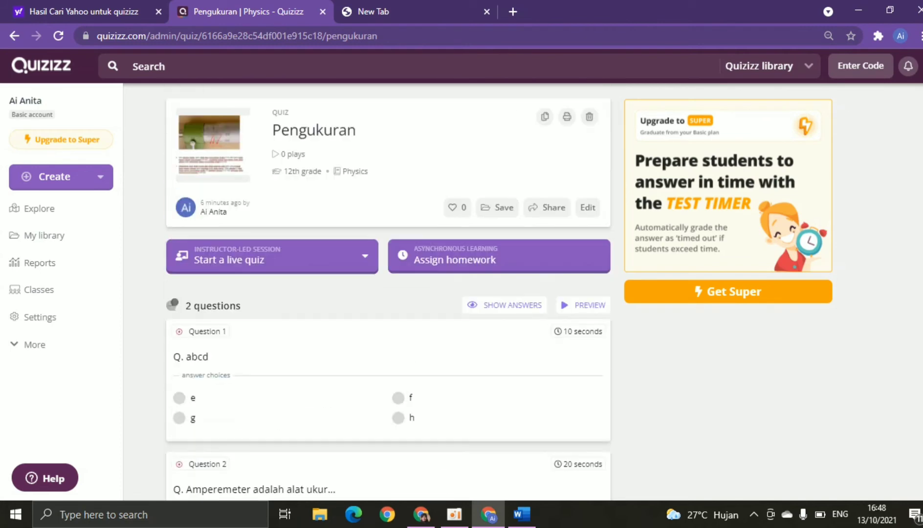
Search the Quizizz library for "pengukuran fisika".
{"action": "left_click", "coordinate": [224, 65]}
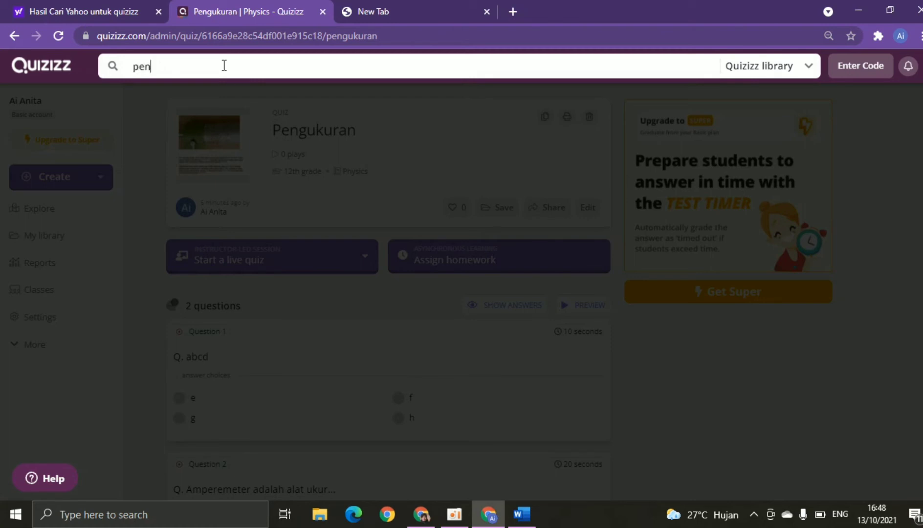
{"action": "type", "text": "pengukuran "}
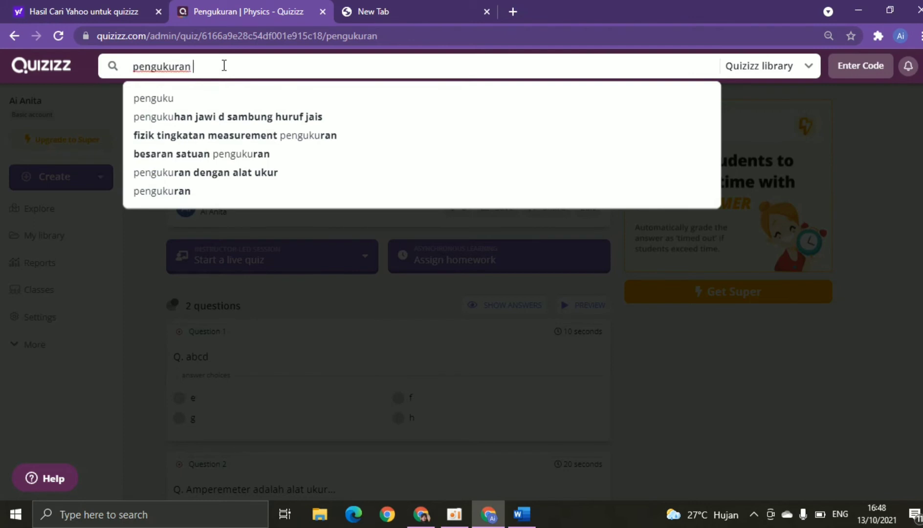
{"action": "type", "text": "fisi"}
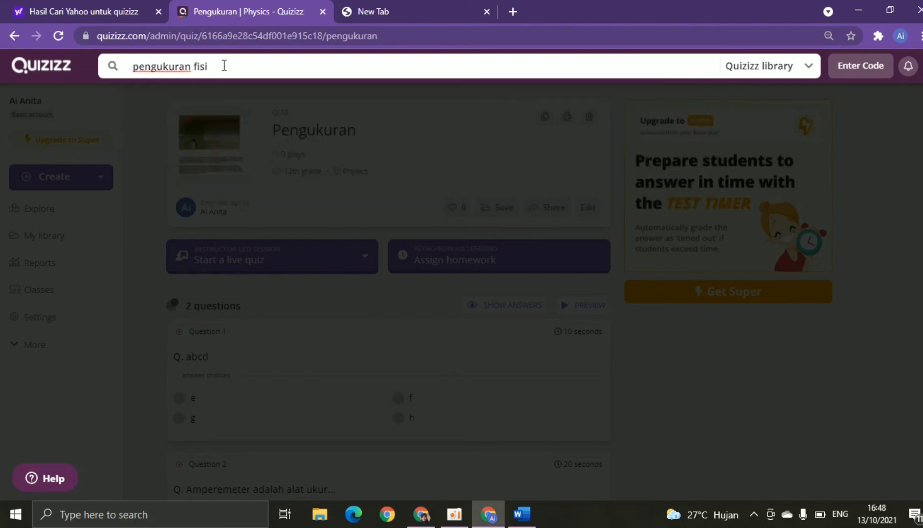
{"action": "type", "text": "ka"}
{"action": "key", "text": "Return"}
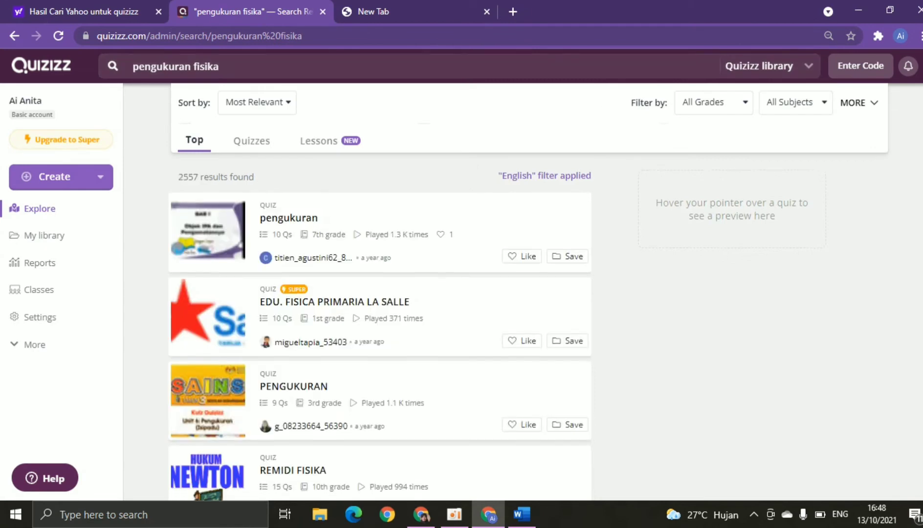
Browse the search results and open the 6th grade Pengukuran quiz with the measuring-instruments cover image.
{"action": "scroll", "coordinate": [380, 326], "scroll_direction": "down", "scroll_amount": 5}
{"action": "scroll", "coordinate": [380, 325], "scroll_direction": "down", "scroll_amount": 8}
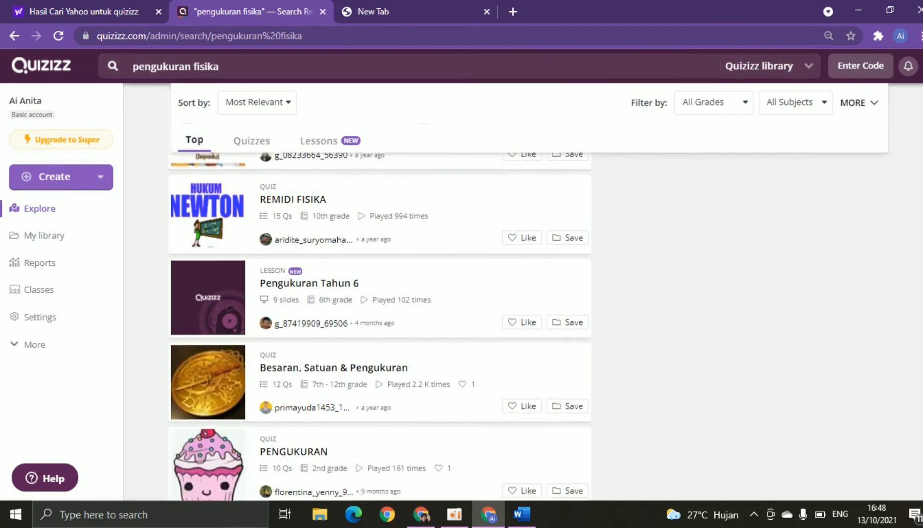
{"action": "scroll", "coordinate": [380, 326], "scroll_direction": "down", "scroll_amount": 5}
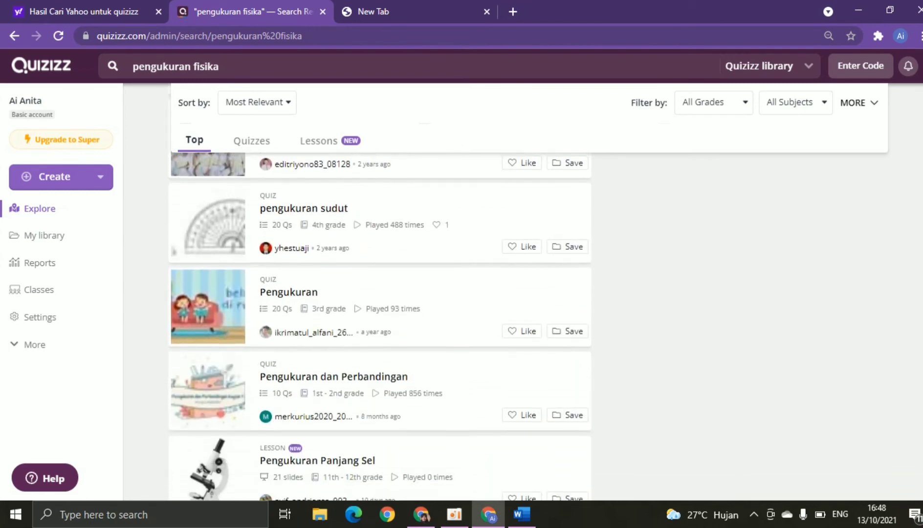
{"action": "left_click", "coordinate": [309, 386]}
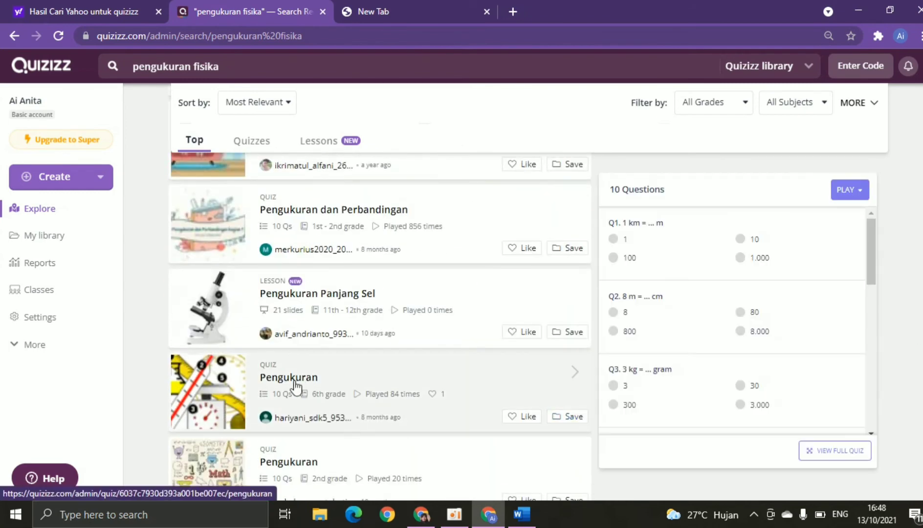
{"action": "left_click", "coordinate": [297, 386]}
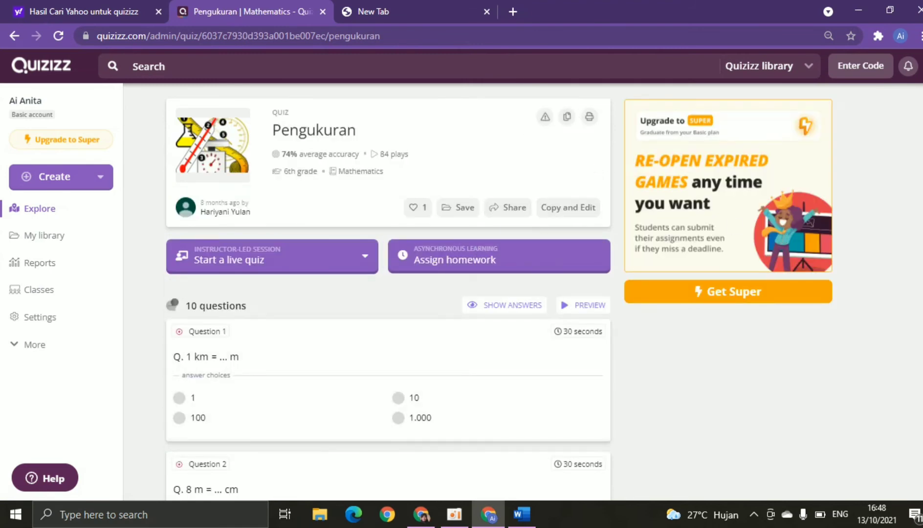
Review the quiz's questions and make an editable copy of the quiz.
{"action": "scroll", "coordinate": [388, 293], "scroll_direction": "down", "scroll_amount": 12}
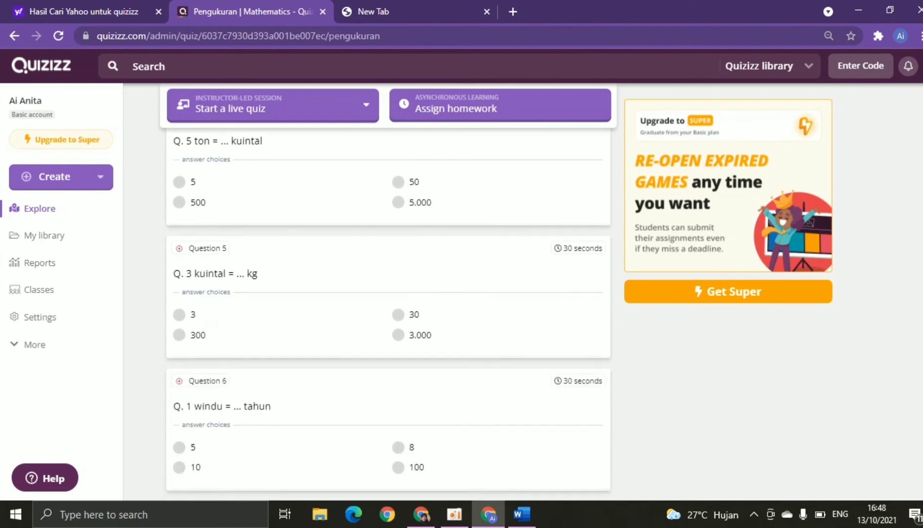
{"action": "scroll", "coordinate": [388, 293], "scroll_direction": "up", "scroll_amount": 12}
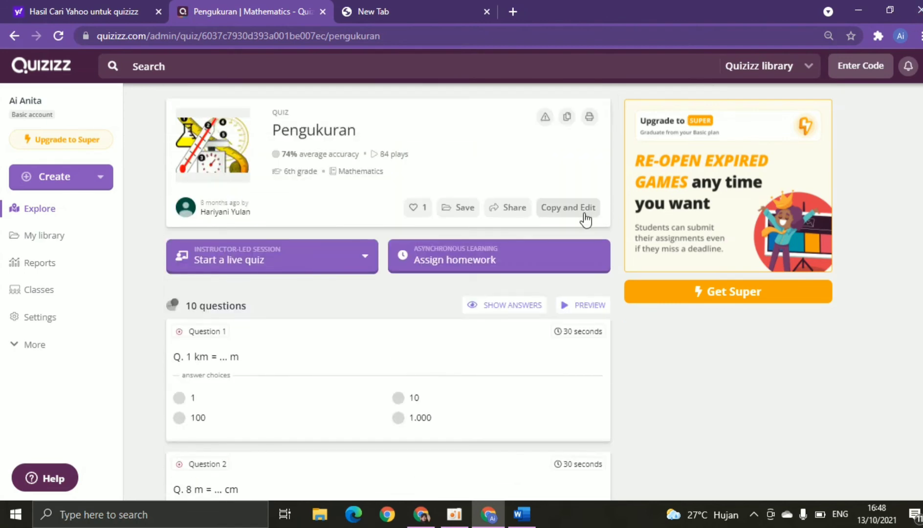
{"action": "left_click", "coordinate": [585, 214]}
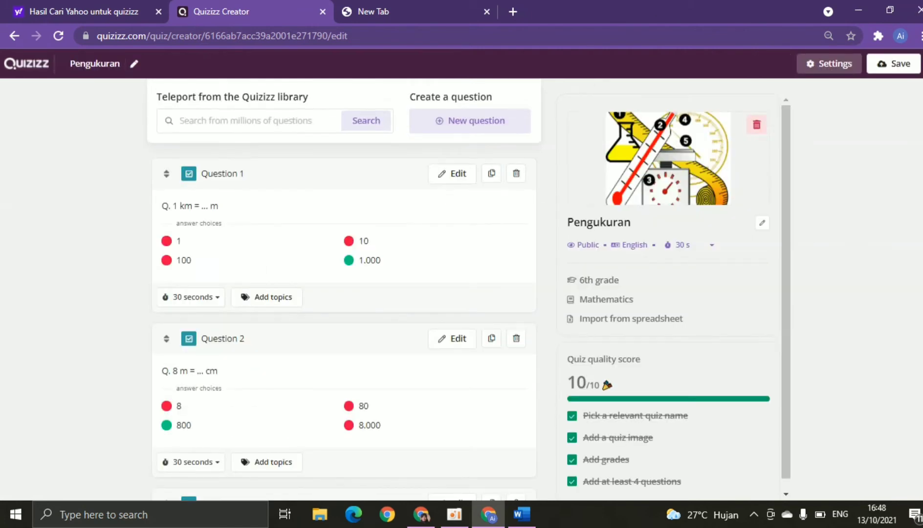
Delete Question 2, "8 m = ... cm", from the copied quiz.
{"action": "scroll", "coordinate": [271, 303], "scroll_direction": "down", "scroll_amount": 2}
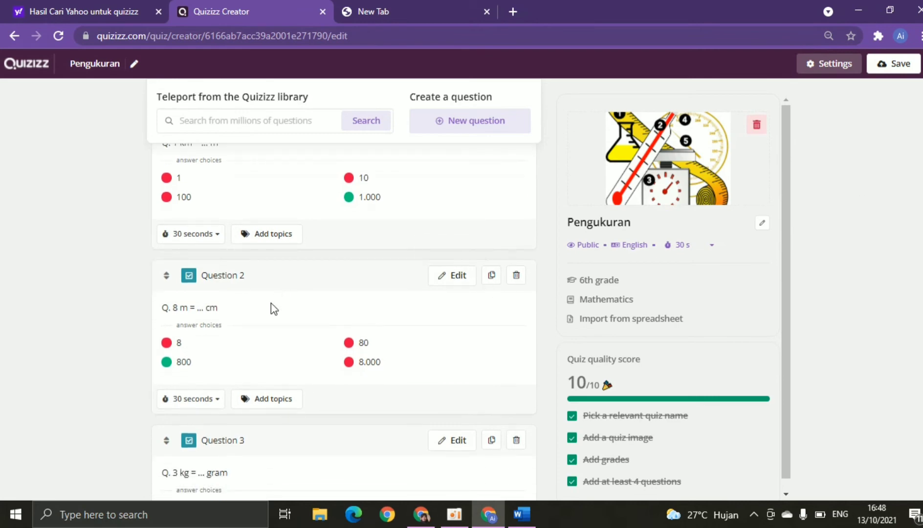
{"action": "left_click", "coordinate": [515, 275]}
{"action": "left_click", "coordinate": [507, 247]}
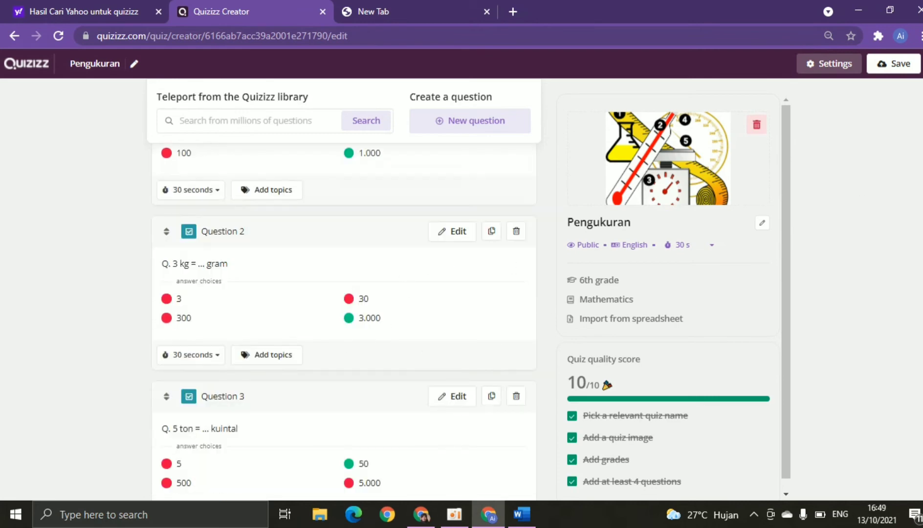
Add a new multiple-choice question to the quiz with the question text "abc".
{"action": "scroll", "coordinate": [907, 222], "scroll_direction": "down", "scroll_amount": 15}
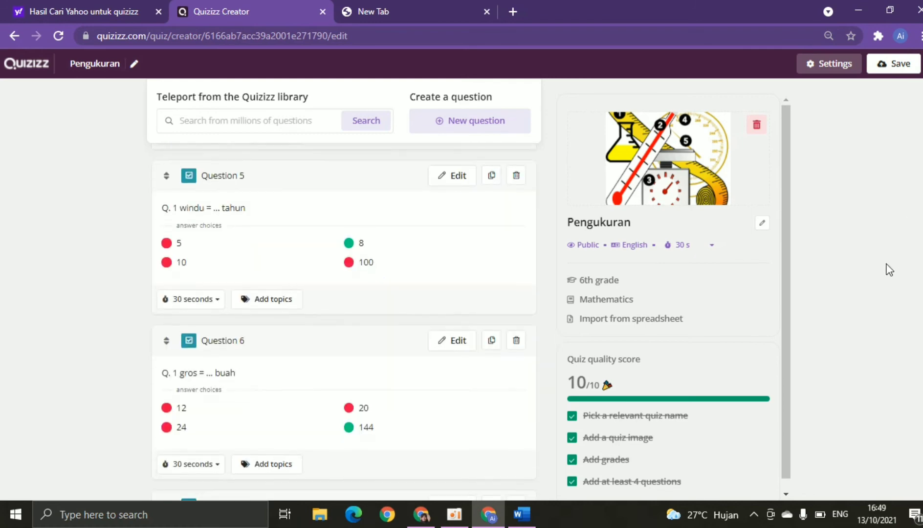
{"action": "scroll", "coordinate": [887, 335], "scroll_direction": "down", "scroll_amount": 8}
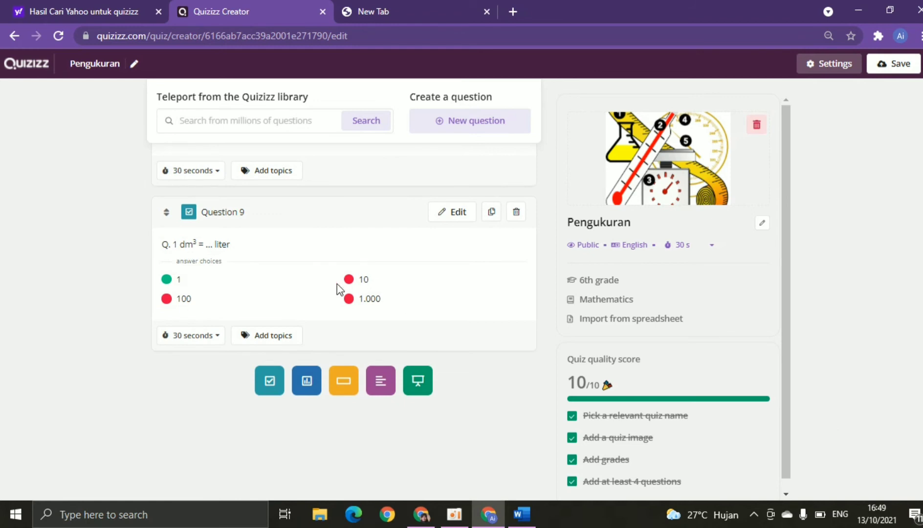
{"action": "left_click", "coordinate": [455, 130]}
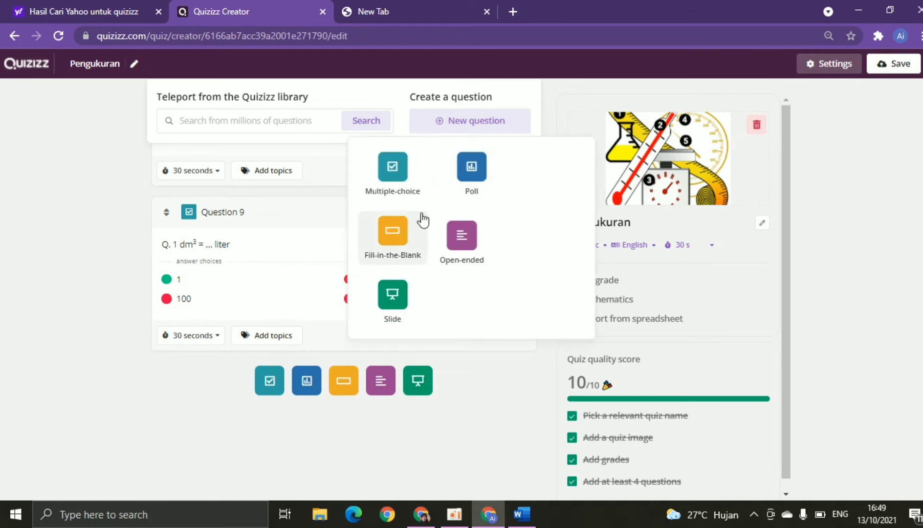
{"action": "left_click", "coordinate": [403, 184]}
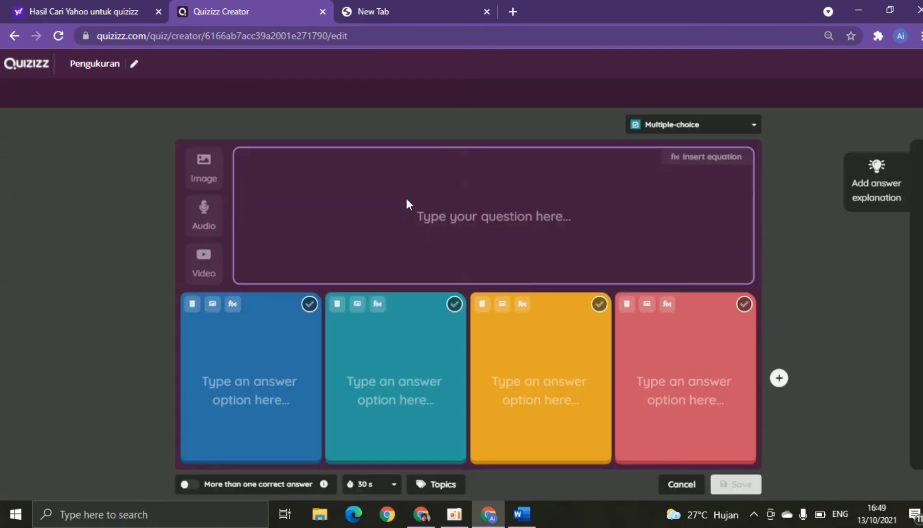
{"action": "left_click", "coordinate": [400, 237]}
{"action": "type", "text": "a"}
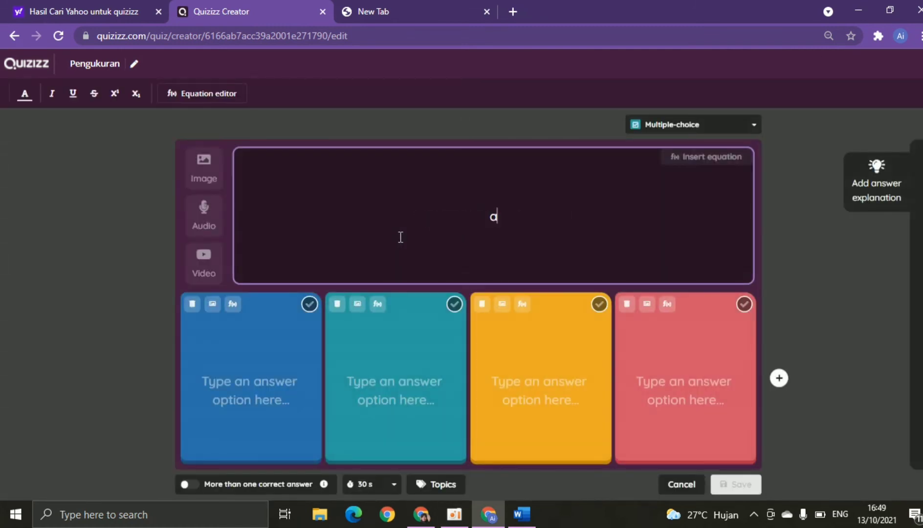
{"action": "type", "text": "bc"}
Fill in the four answer options as "egh", "def", "klm" and "nop".
{"action": "left_click", "coordinate": [210, 420]}
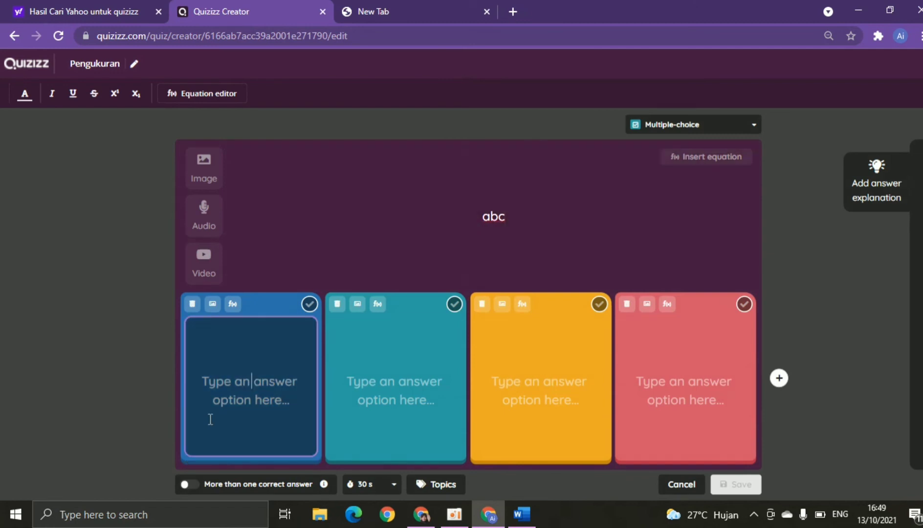
{"action": "type", "text": "def"}
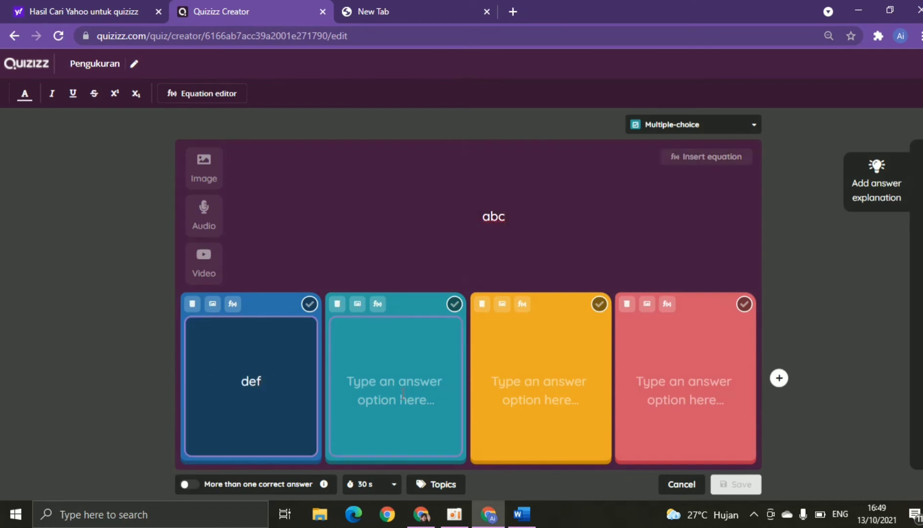
{"action": "left_click_drag", "start_coordinate": [285, 374], "coordinate": [240, 380]}
{"action": "key", "text": "BackSpace"}
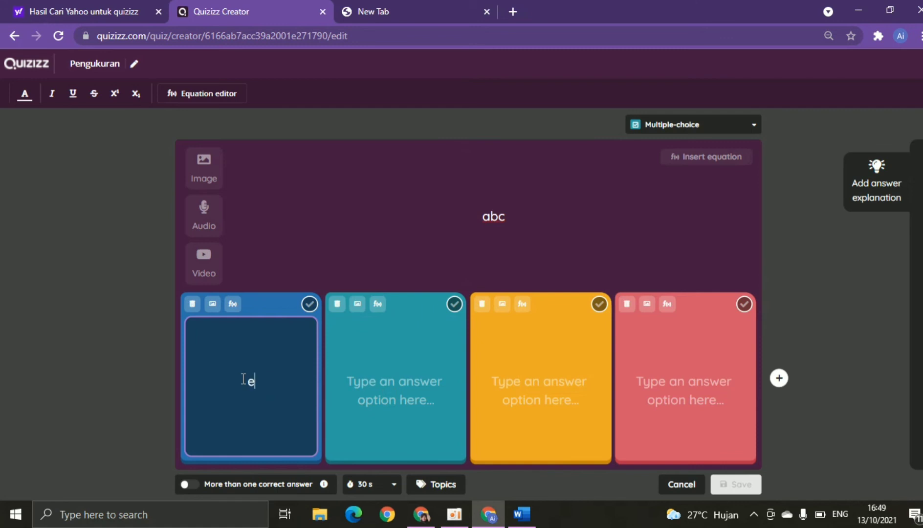
{"action": "type", "text": "egh"}
{"action": "left_click", "coordinate": [431, 400]}
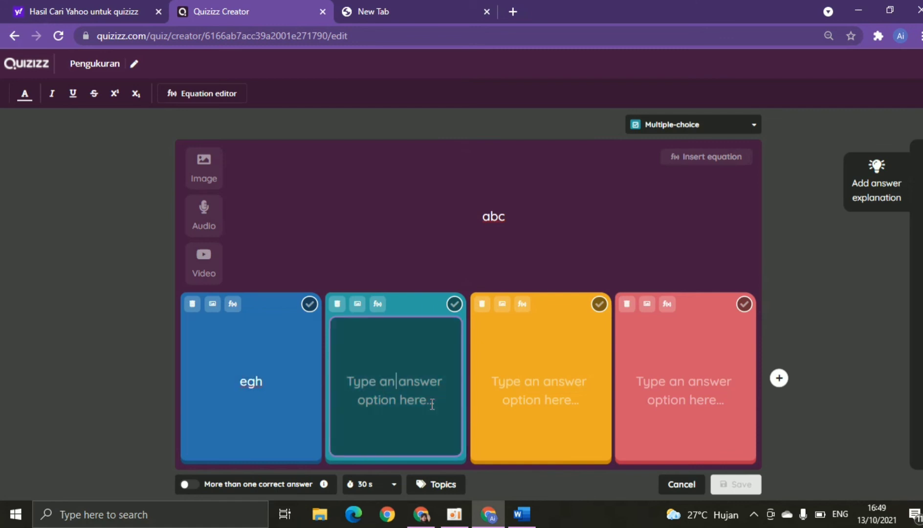
{"action": "type", "text": "def"}
{"action": "left_click", "coordinate": [515, 396]}
{"action": "type", "text": "klm"}
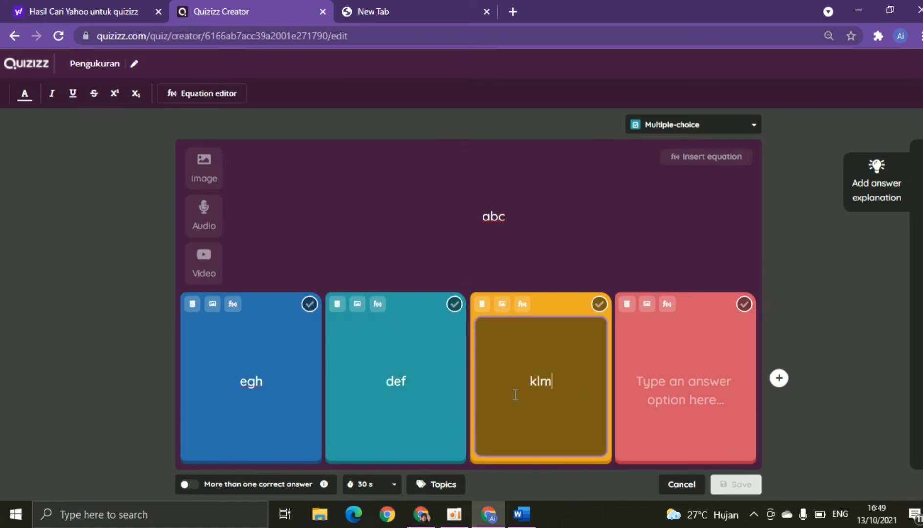
{"action": "left_click", "coordinate": [684, 389]}
{"action": "type", "text": "nop"}
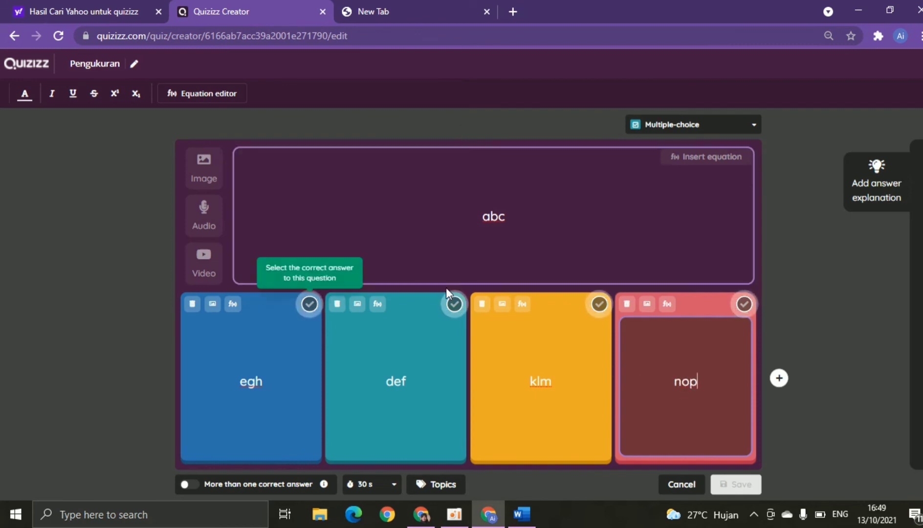
Mark "def" as the correct answer, set the time limit to 10 seconds and save the question.
{"action": "left_click", "coordinate": [453, 304]}
{"action": "left_click", "coordinate": [393, 484]}
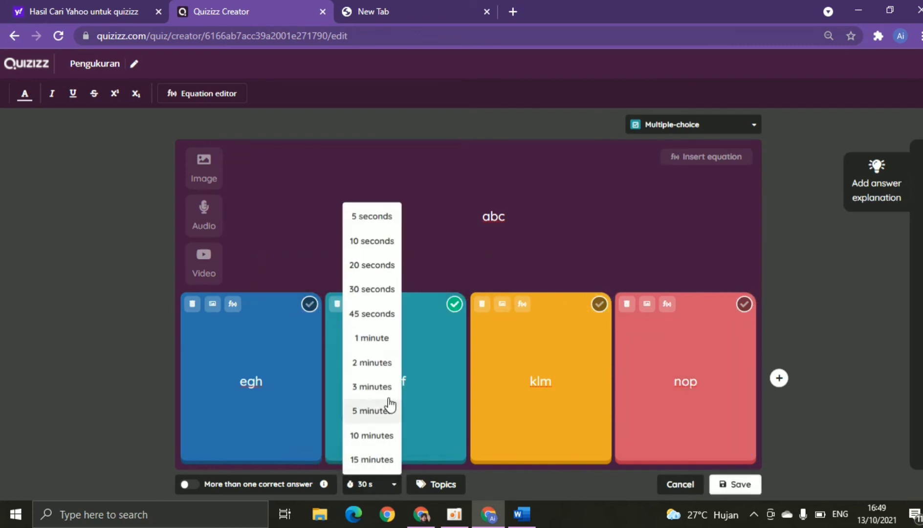
{"action": "left_click", "coordinate": [375, 242]}
{"action": "left_click", "coordinate": [749, 489]}
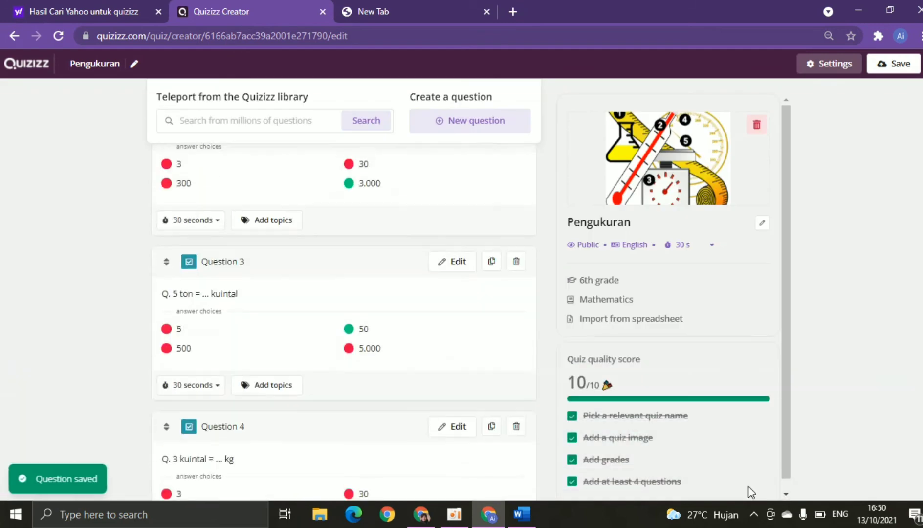
Save the edited quiz and open the 6th grade Pengukuran quiz from My library.
{"action": "left_click", "coordinate": [880, 64]}
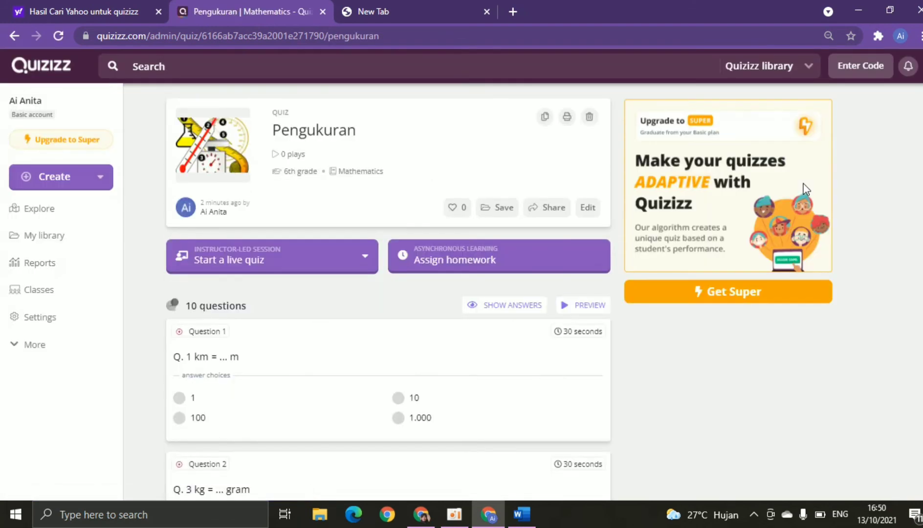
{"action": "left_click", "coordinate": [47, 237]}
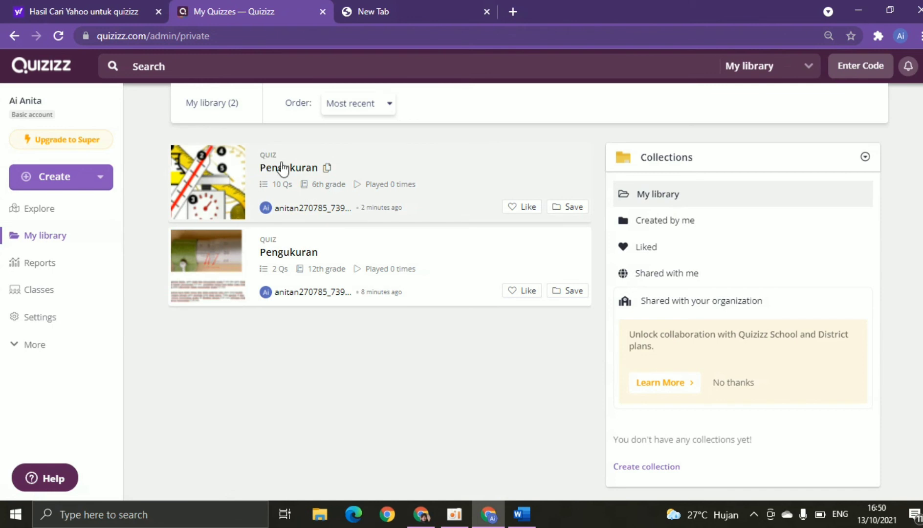
{"action": "left_click", "coordinate": [254, 173]}
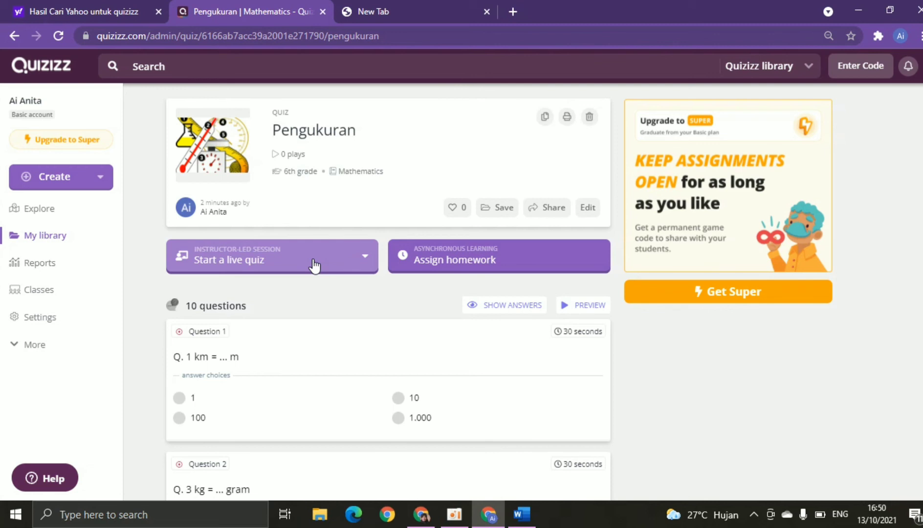
Assign the quiz as homework with the preset deadline of Thursday, October 14, 5:00 PM.
{"action": "left_click", "coordinate": [516, 265]}
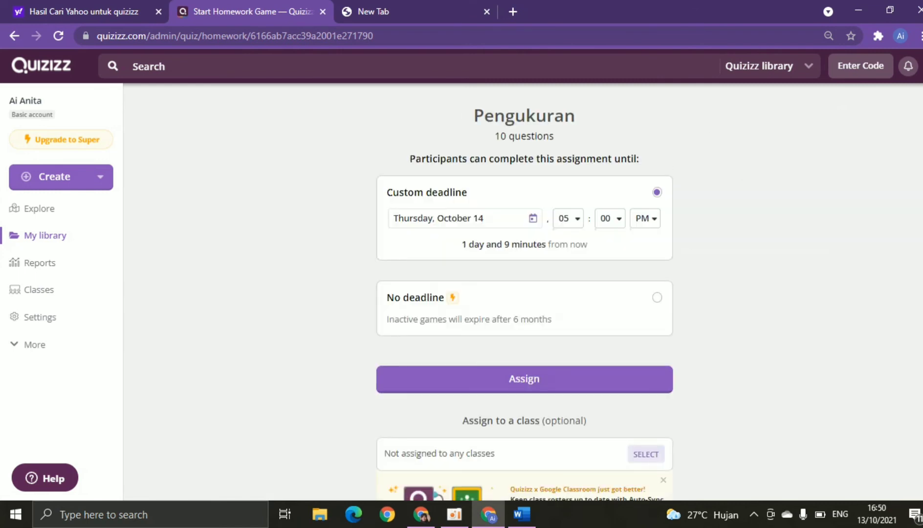
{"action": "scroll", "coordinate": [524, 292], "scroll_direction": "down", "scroll_amount": 1}
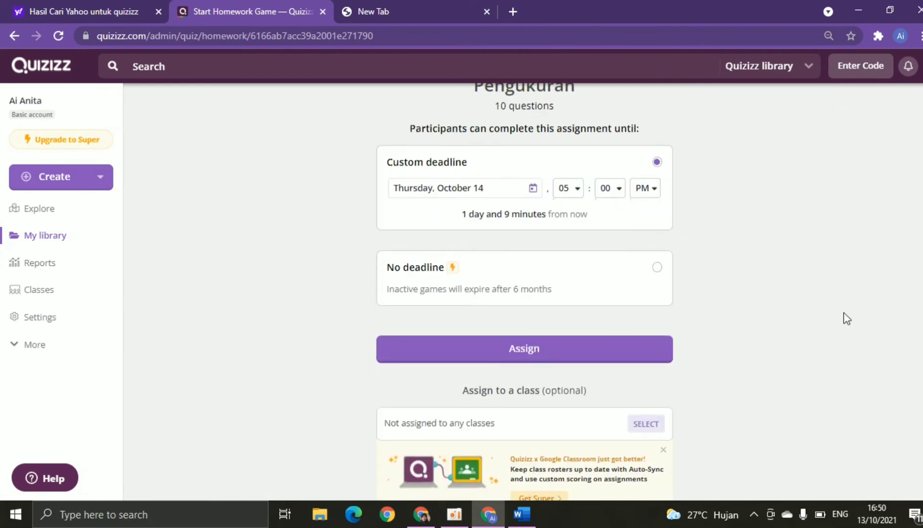
{"action": "scroll", "coordinate": [704, 272], "scroll_direction": "down", "scroll_amount": 2}
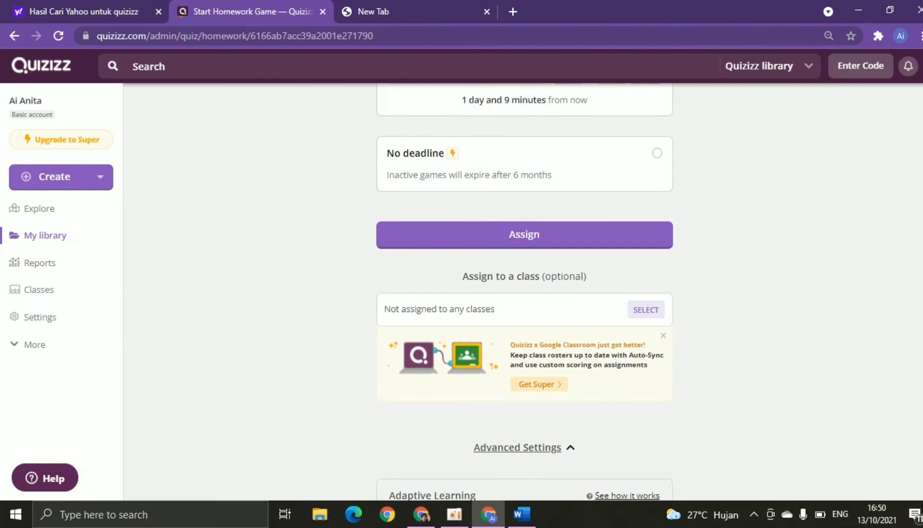
{"action": "left_click", "coordinate": [568, 243]}
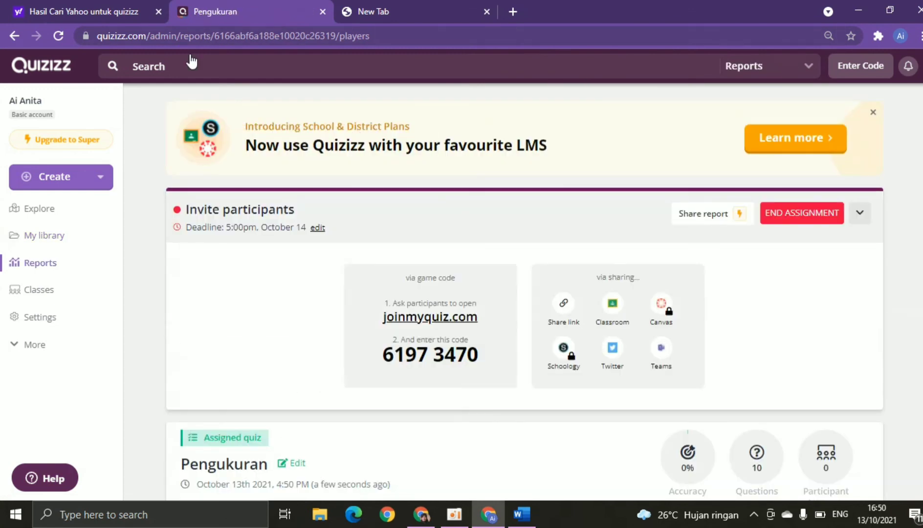
Return to the homework setup, set the deadline to Wednesday, October 20, and assign the quiz again.
{"action": "left_click", "coordinate": [16, 36]}
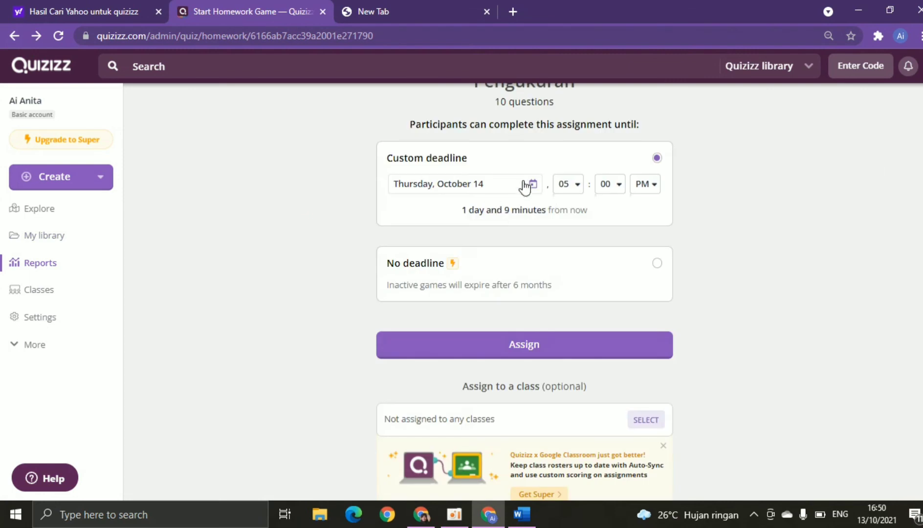
{"action": "left_click", "coordinate": [531, 186]}
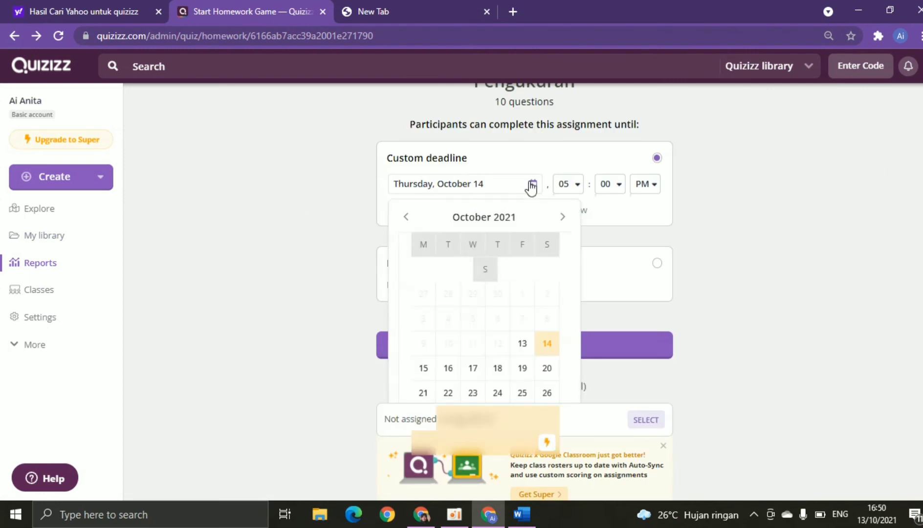
{"action": "left_click", "coordinate": [547, 368]}
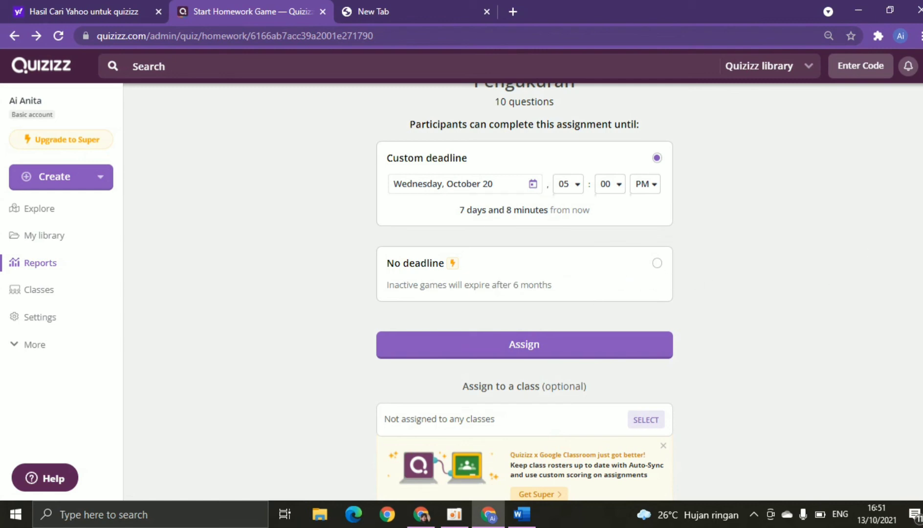
{"action": "scroll", "coordinate": [919, 208], "scroll_direction": "down", "scroll_amount": 2}
{"action": "left_click", "coordinate": [560, 264]}
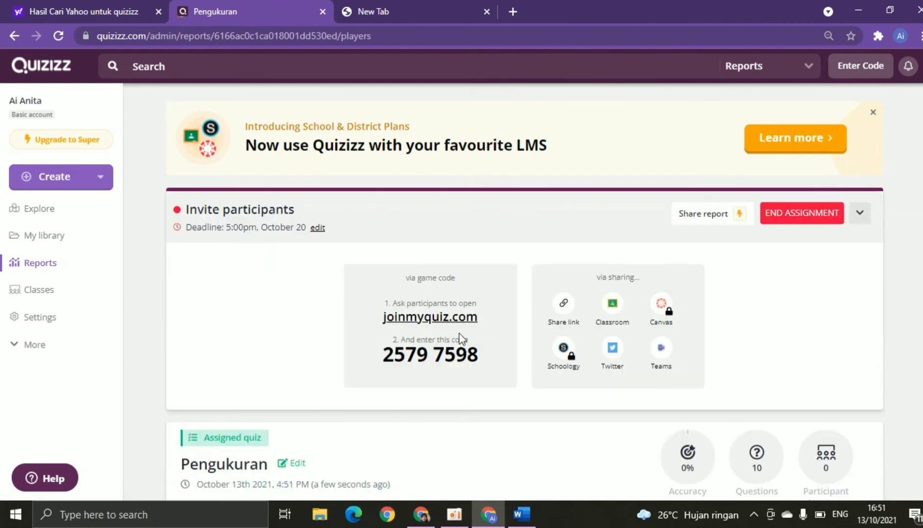
Look over the new assignment's report page and its options for inviting participants.
{"action": "scroll", "coordinate": [875, 198], "scroll_direction": "down", "scroll_amount": 3}
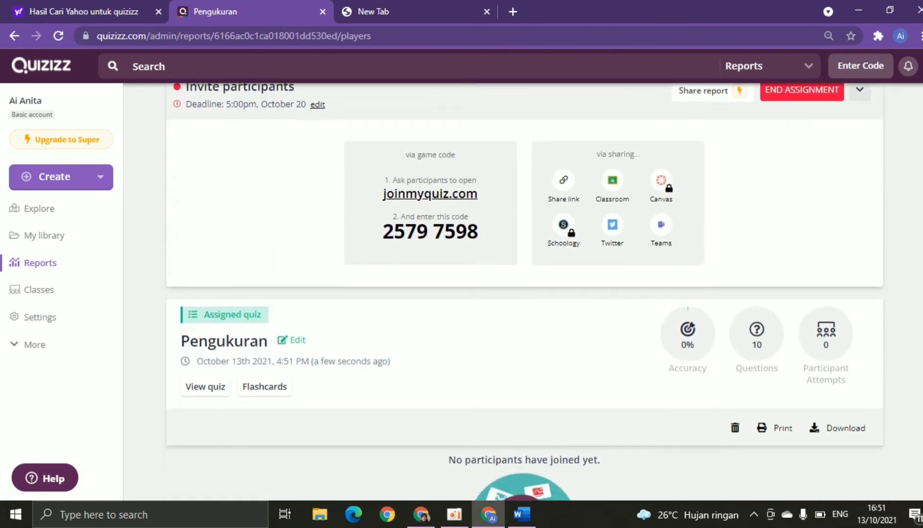
{"action": "scroll", "coordinate": [912, 269], "scroll_direction": "down", "scroll_amount": 2}
{"action": "scroll", "coordinate": [907, 286], "scroll_direction": "up", "scroll_amount": 3}
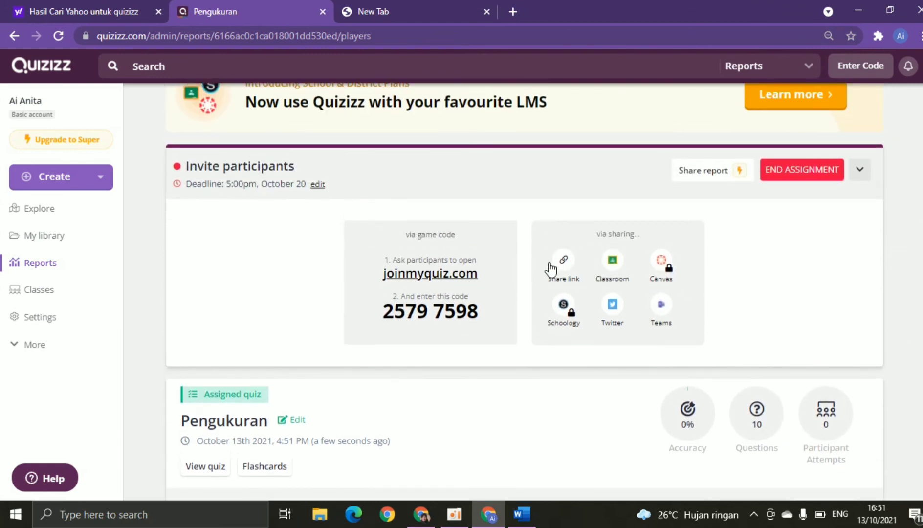
Copy the homework assignment's share link, paste it two lines below the existing link in the Word document, and label it "Home work".
{"action": "left_click", "coordinate": [570, 271]}
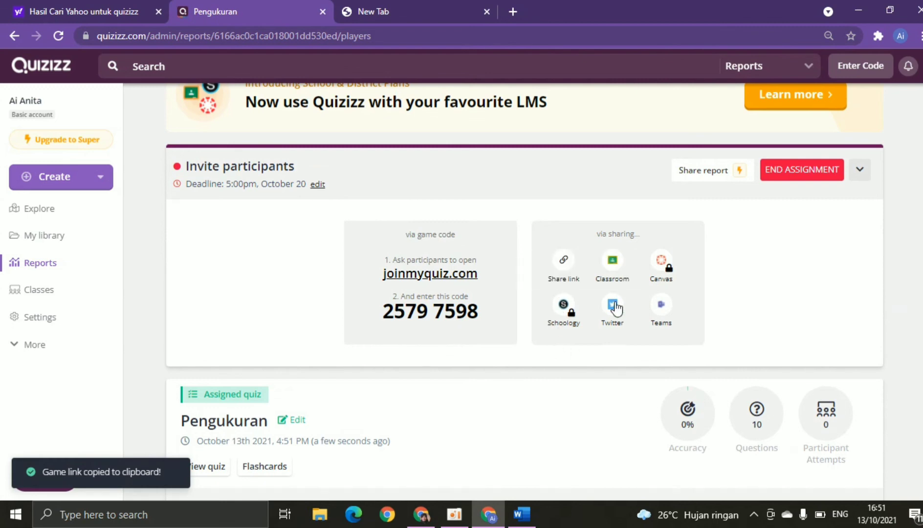
{"action": "left_click", "coordinate": [533, 525]}
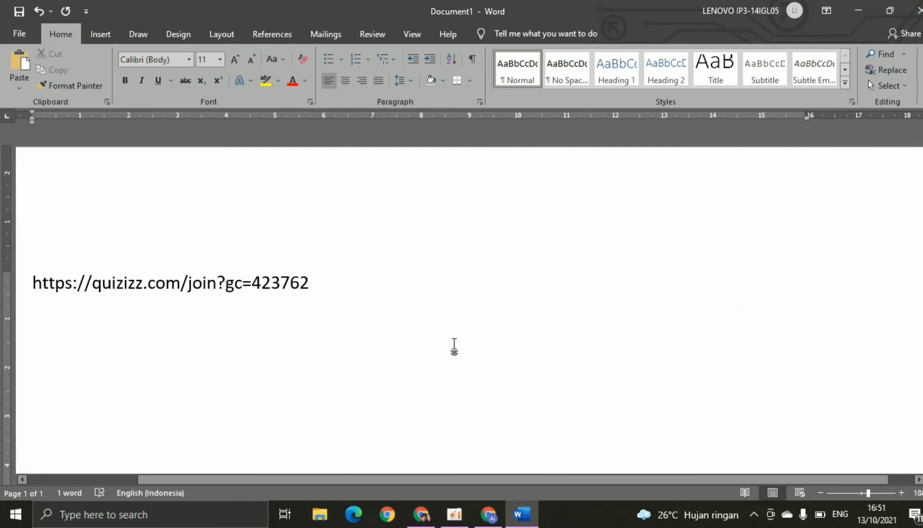
{"action": "key", "text": "Return"}
{"action": "key", "text": "Return"}
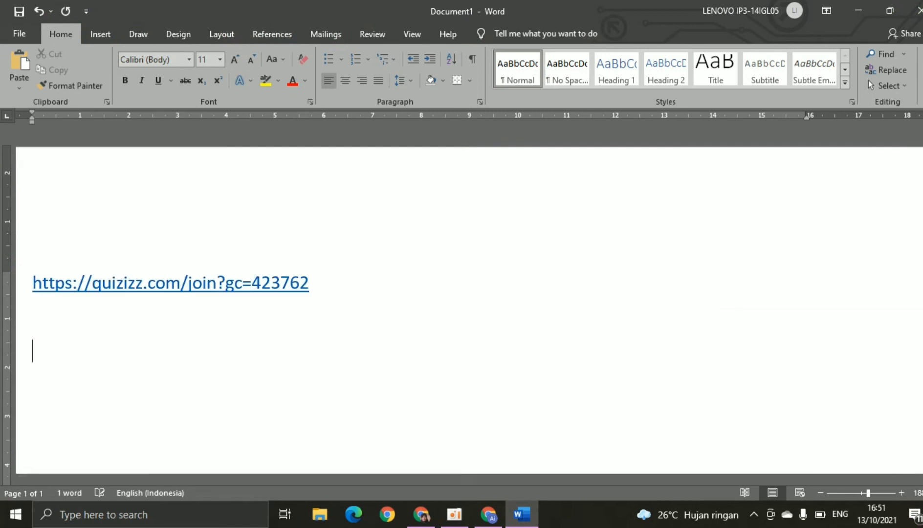
{"action": "key", "text": "ctrl+v"}
{"action": "type", "text": "Hom"}
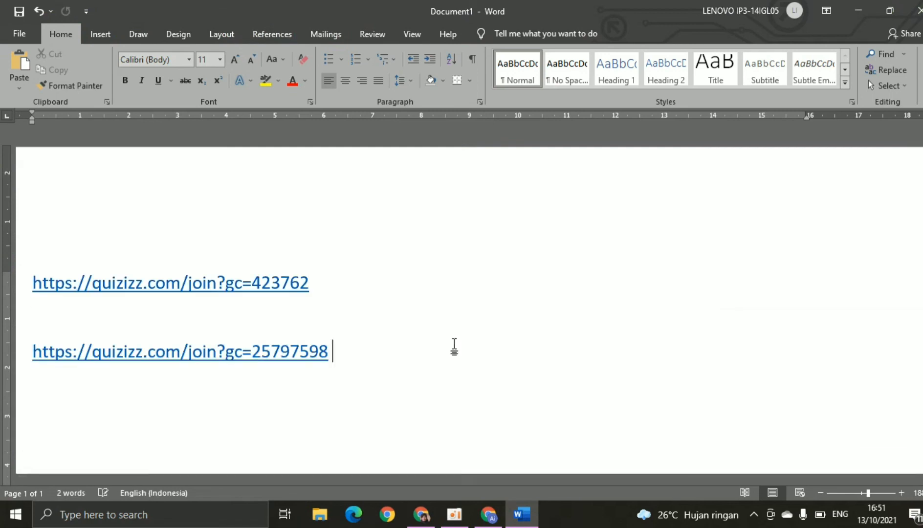
{"action": "type", "text": "e work"}
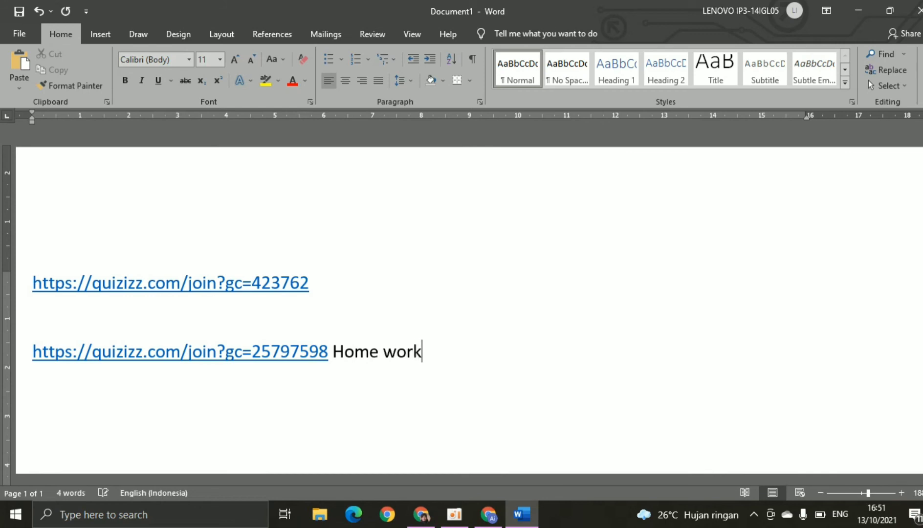
Add the label "Livework" after the first quiz link in the document.
{"action": "left_click", "coordinate": [434, 303]}
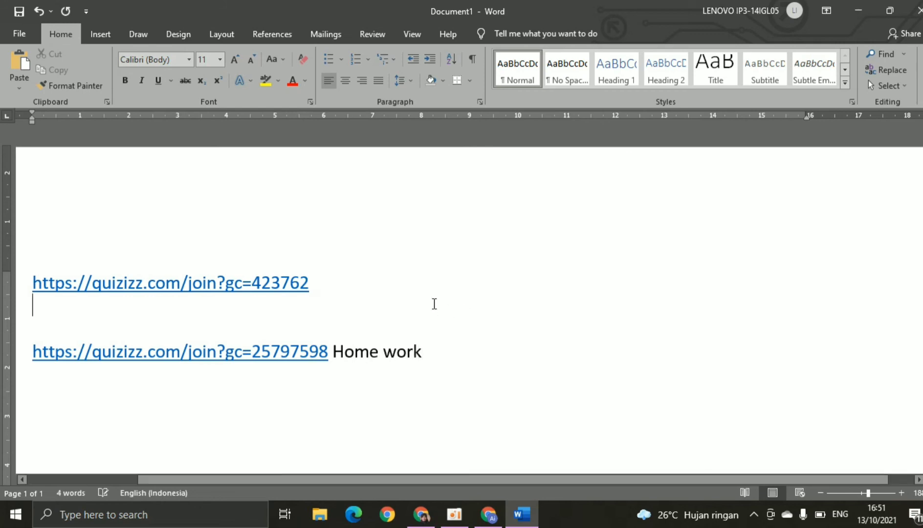
{"action": "left_click", "coordinate": [405, 288]}
{"action": "type", "text": "H"}
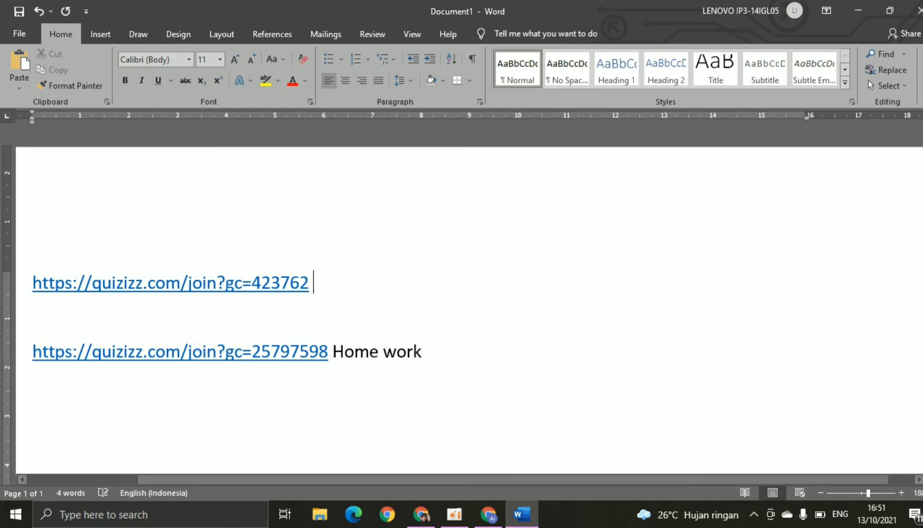
{"action": "type", "text": "ome"}
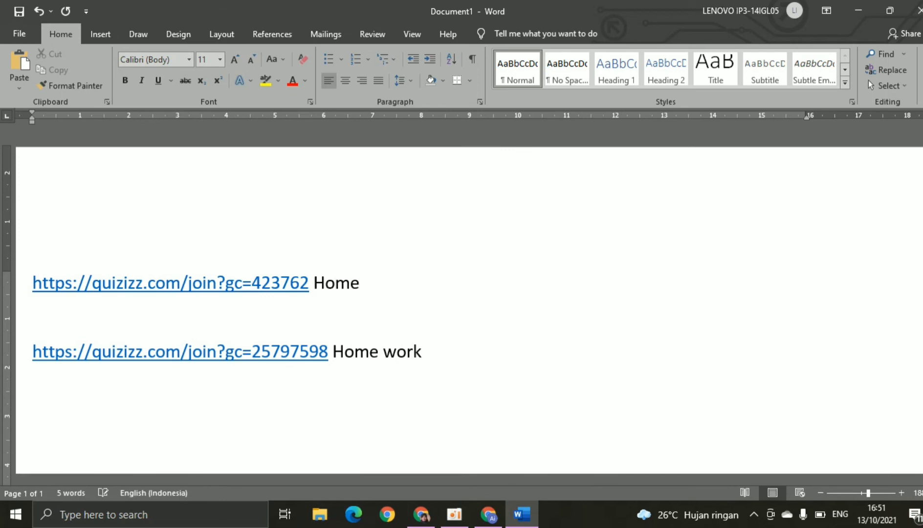
{"action": "type", "text": "work"}
{"action": "key", "text": "BackSpace"}
{"action": "key", "text": "BackSpace"}
{"action": "key", "text": "BackSpace"}
{"action": "key", "text": "BackSpace"}
{"action": "key", "text": "BackSpace"}
{"action": "key", "text": "BackSpace"}
{"action": "key", "text": "BackSpace"}
{"action": "key", "text": "BackSpace"}
{"action": "type", "text": "Livework"}
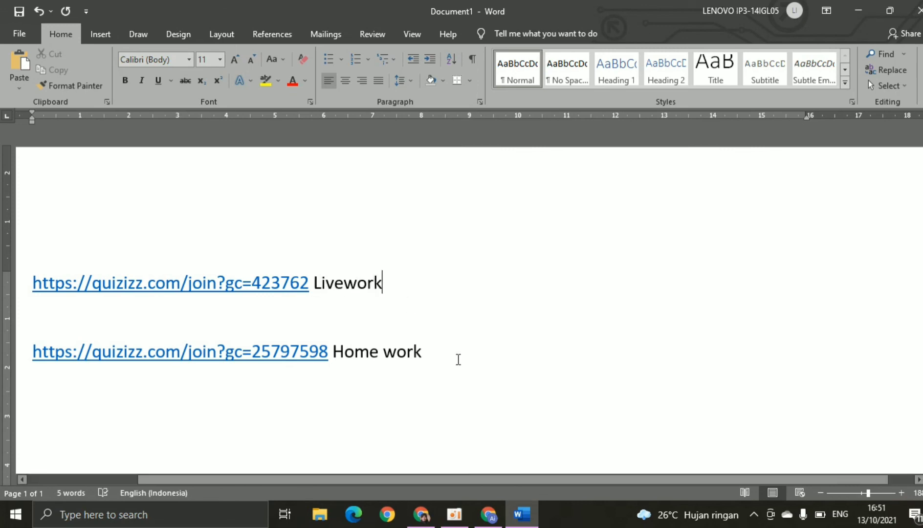
Switch back to Quizizz in Chrome and reopen the report of the Pengukuran assignment due October 20 to examine its participant results.
{"action": "mouse_move", "coordinate": [487, 513]}
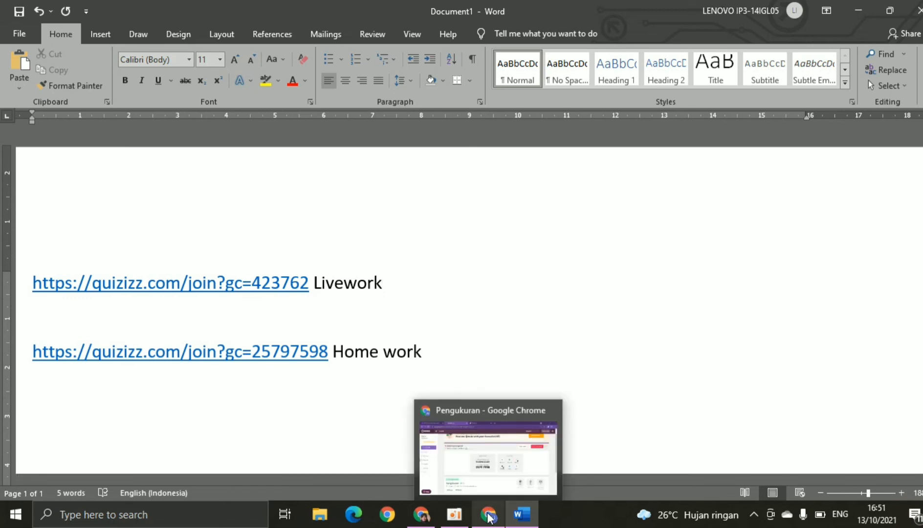
{"action": "left_click", "coordinate": [487, 514]}
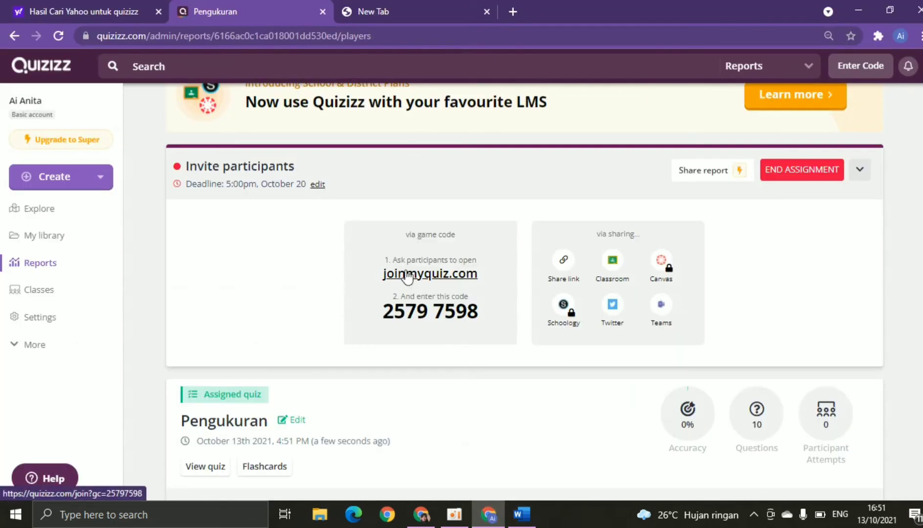
{"action": "scroll", "coordinate": [918, 274], "scroll_direction": "down", "scroll_amount": 4}
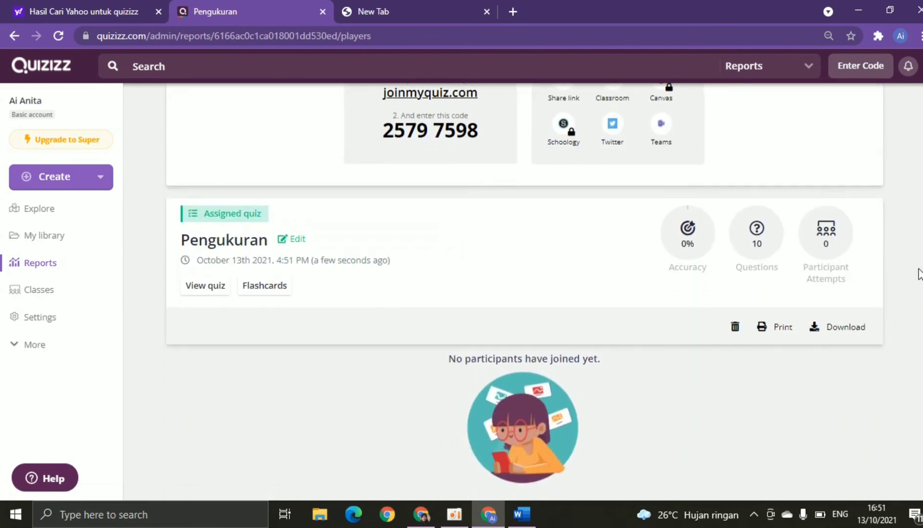
{"action": "scroll", "coordinate": [918, 274], "scroll_direction": "up", "scroll_amount": 5}
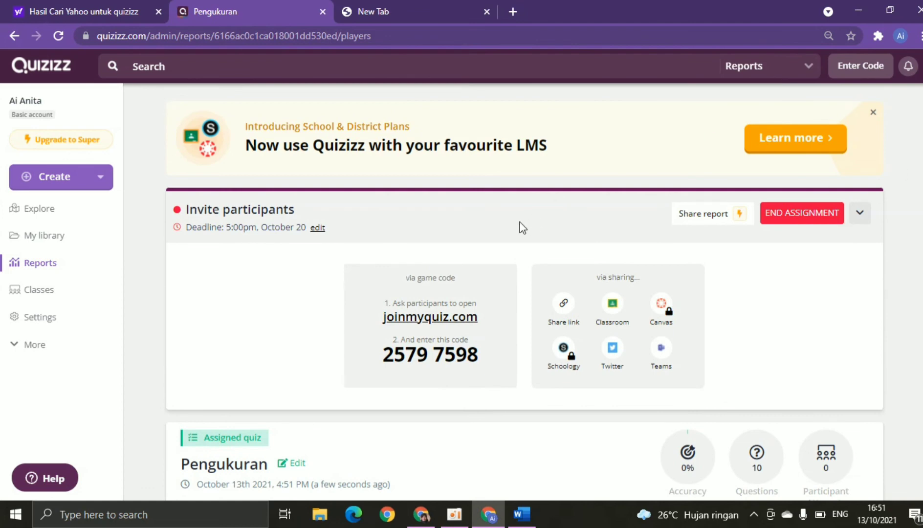
{"action": "left_click", "coordinate": [45, 264]}
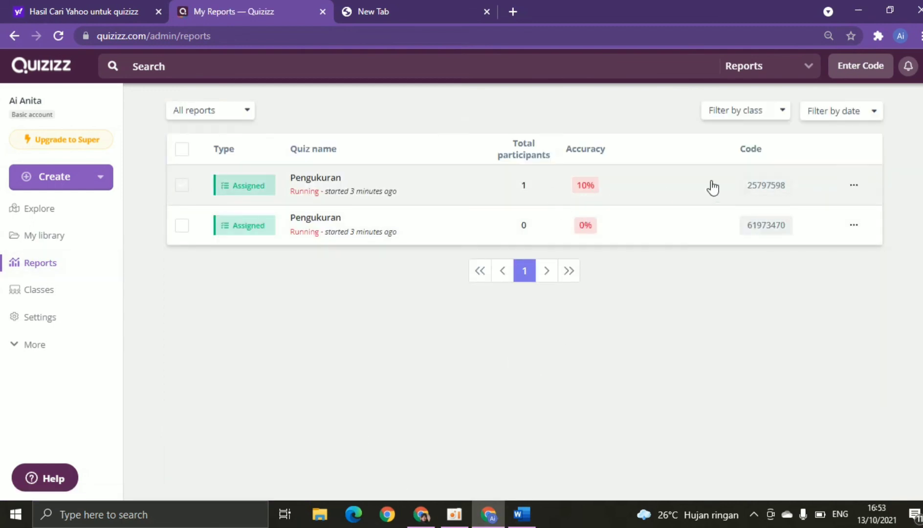
{"action": "left_click", "coordinate": [680, 184]}
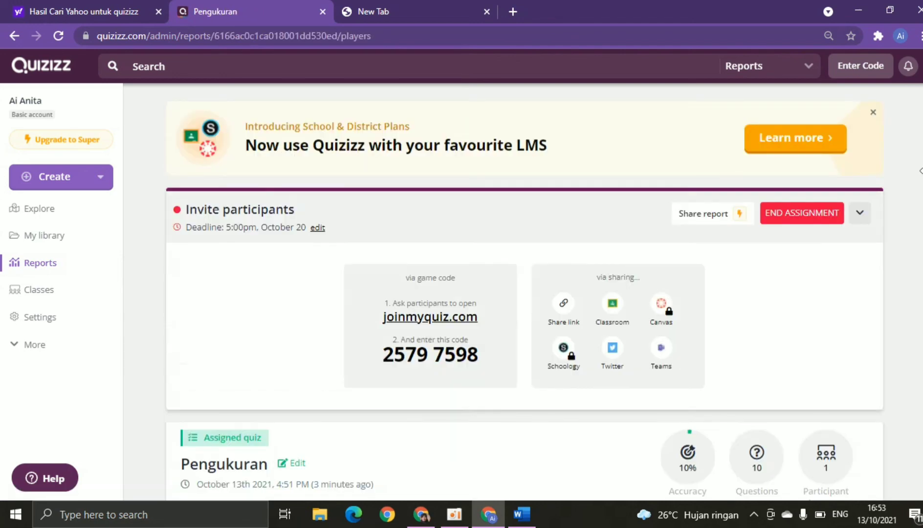
{"action": "scroll", "coordinate": [903, 299], "scroll_direction": "down", "scroll_amount": 4}
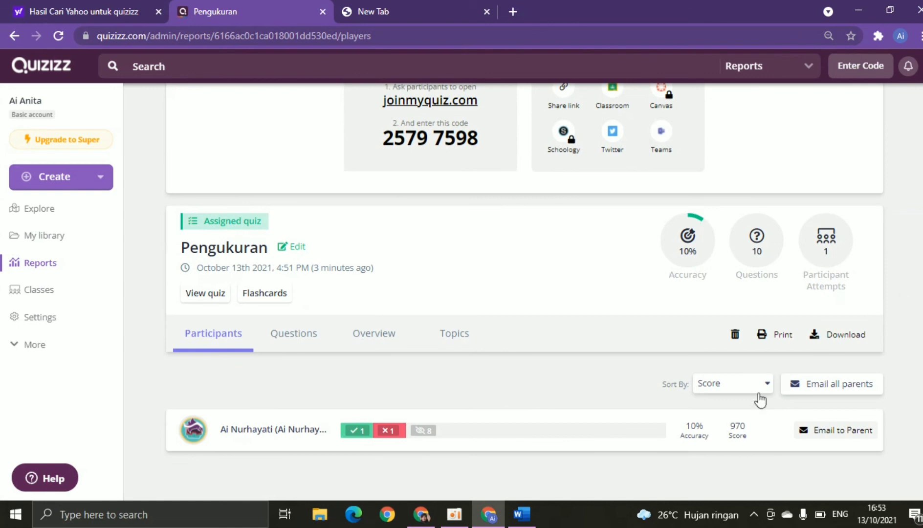
Download the assignment report and bring up the downloaded spreadsheet in Excel.
{"action": "left_click", "coordinate": [826, 335]}
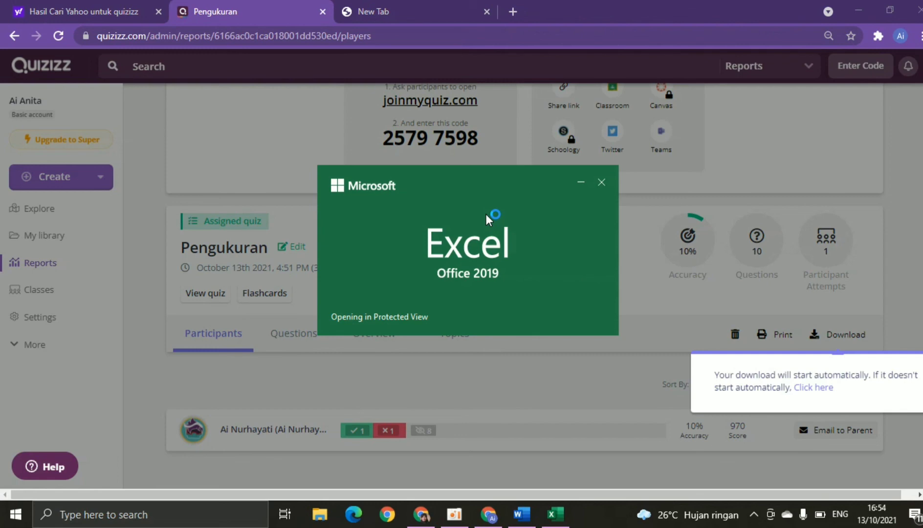
{"action": "left_click", "coordinate": [512, 481]}
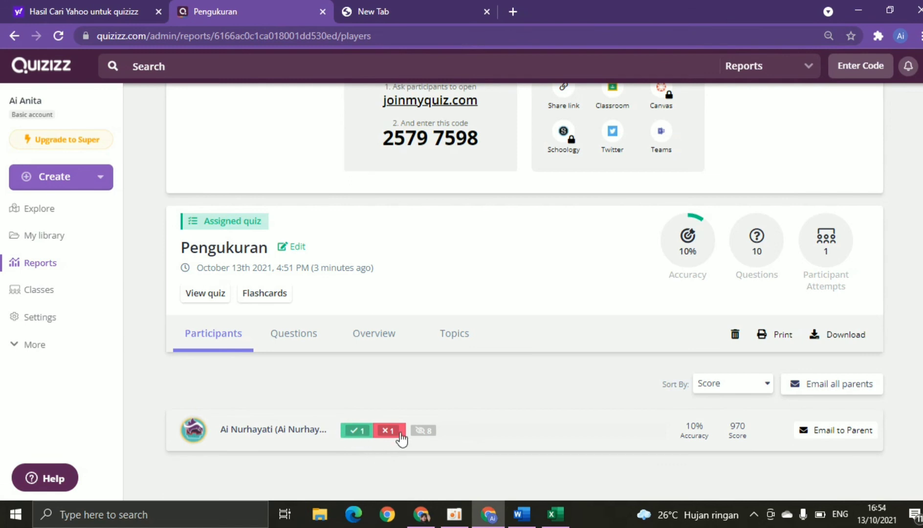
{"action": "mouse_move", "coordinate": [548, 522]}
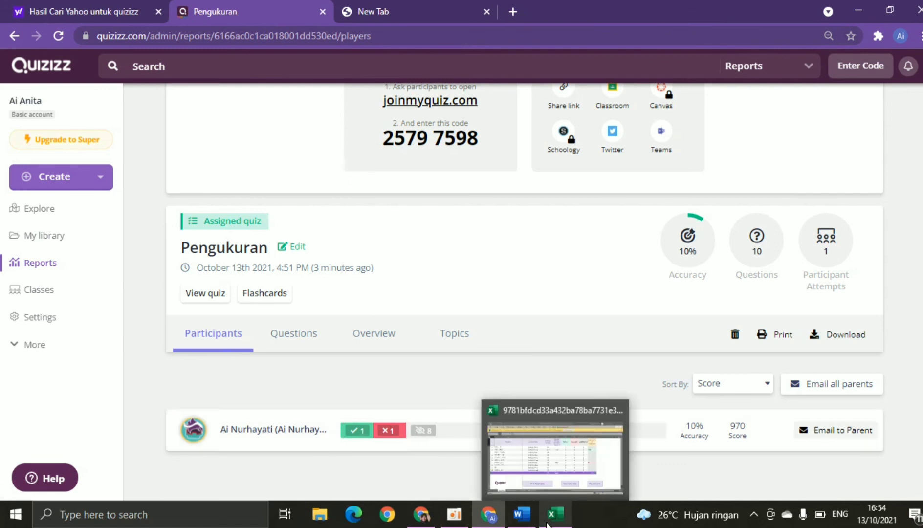
{"action": "left_click", "coordinate": [566, 516]}
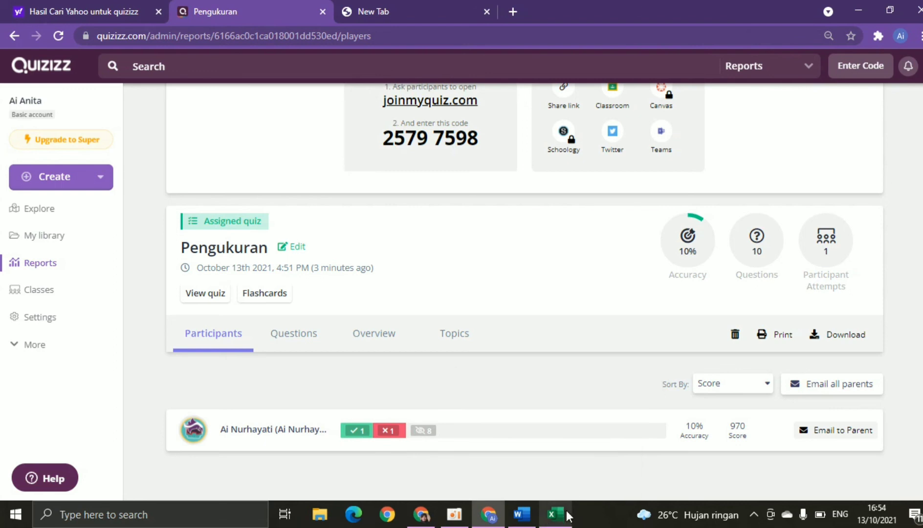